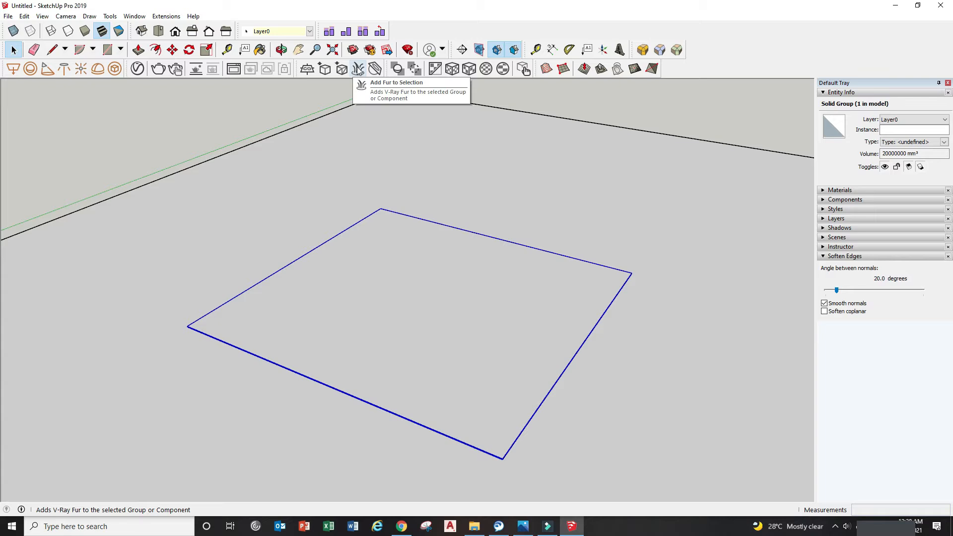
Step: Add V-Ray fur to the selected rectangular carpet group and open the V-Ray Asset Editor beside it
left_click(358, 69)
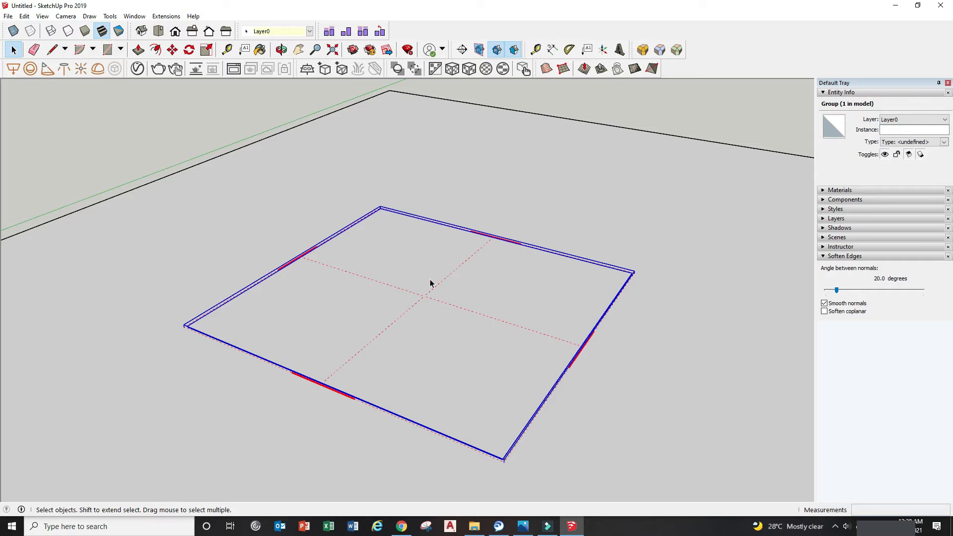
left_click(137, 70)
left_click_drag(439, 98, 218, 101)
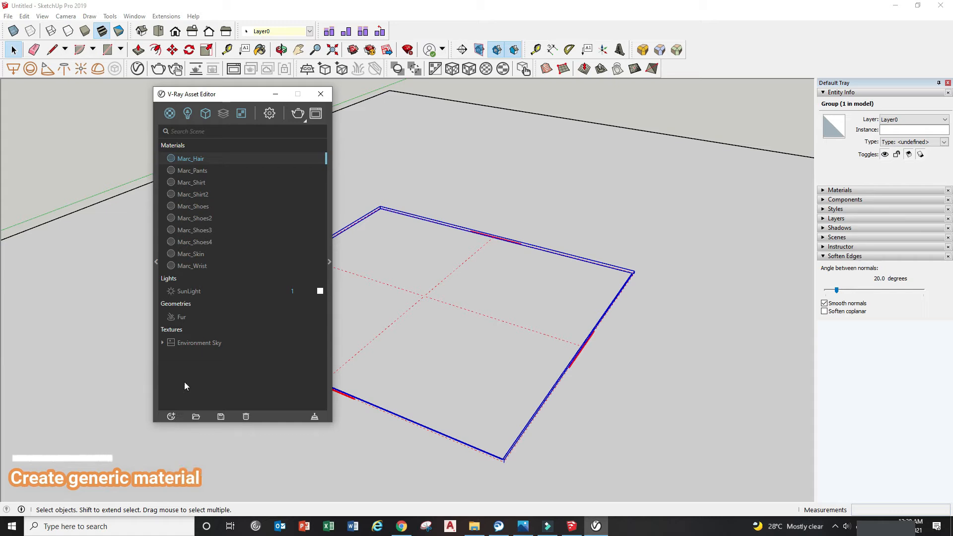
Step: Create a new Generic V-Ray material and rename it Carpet-solid color
left_click(171, 416)
mouse_move(203, 404)
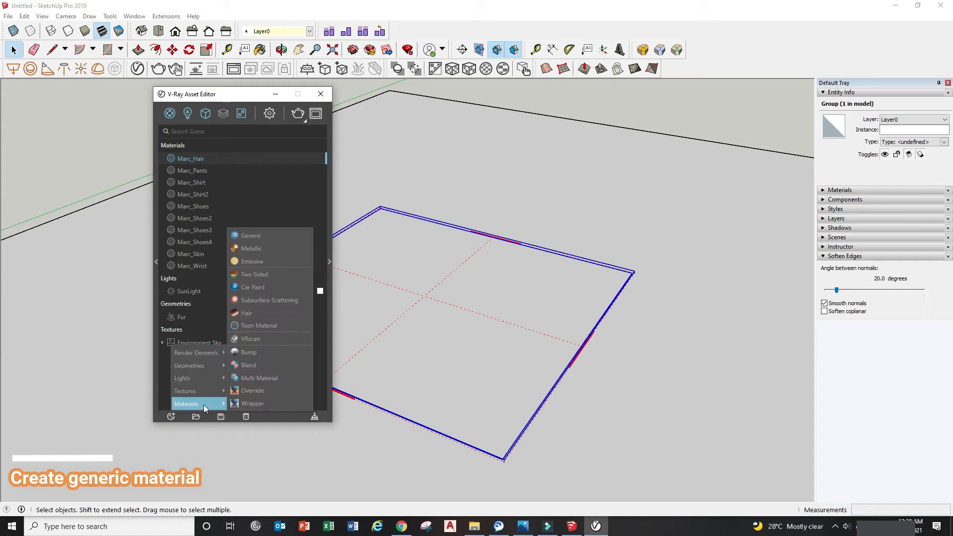
left_click(270, 238)
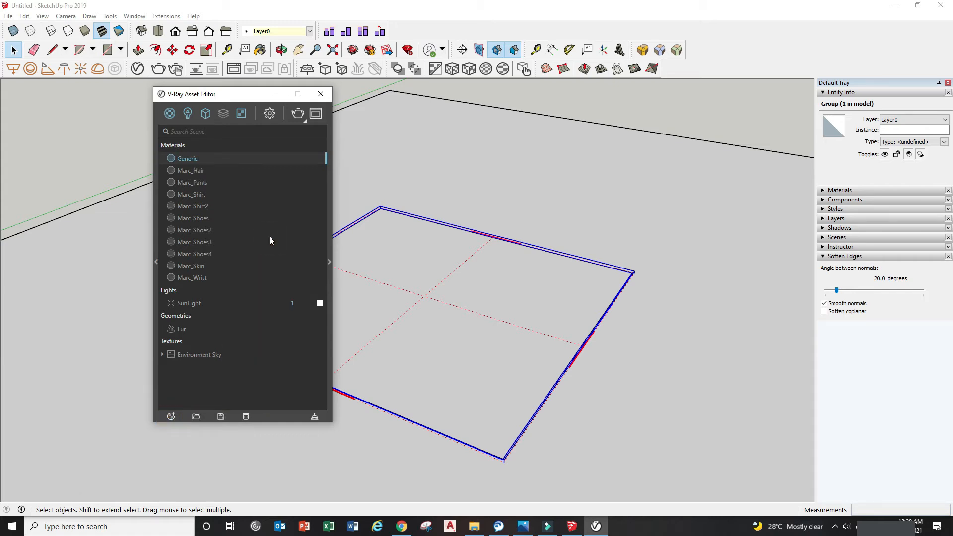
double_click(200, 158)
type("c")
Step: Set the diffuse color of the Carpet-solid color material to red, about R 0.893, G 0.197, B 0.197
left_click(329, 263)
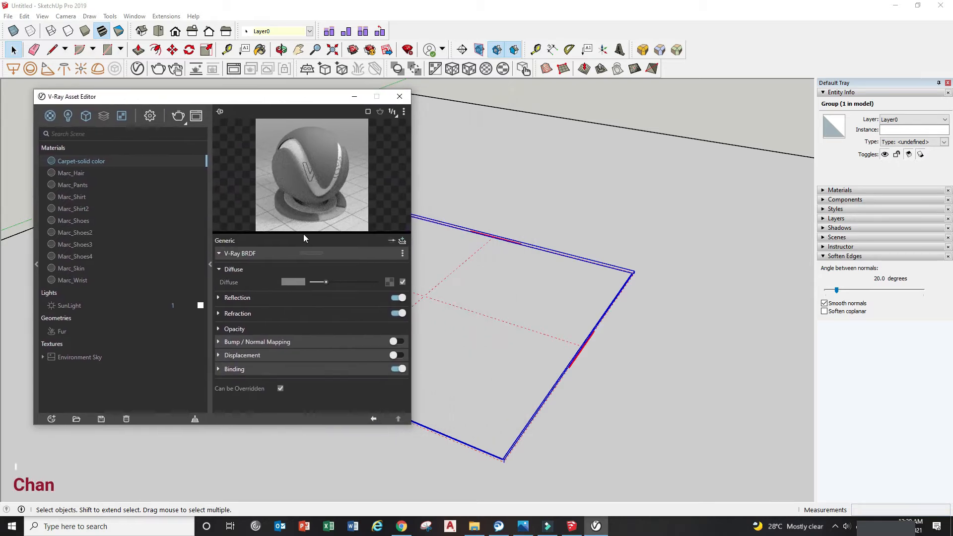
left_click(293, 282)
left_click_drag(405, 214, 426, 205)
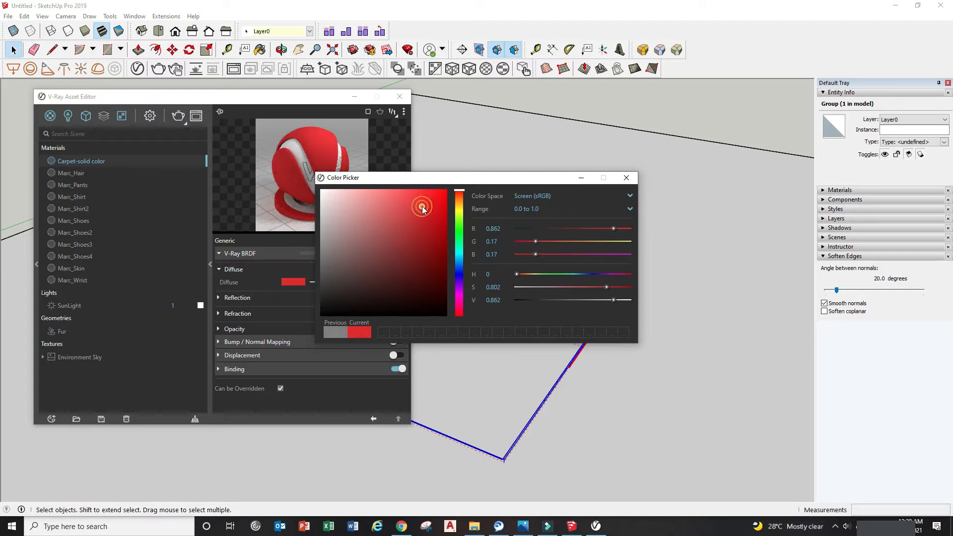
left_click(420, 202)
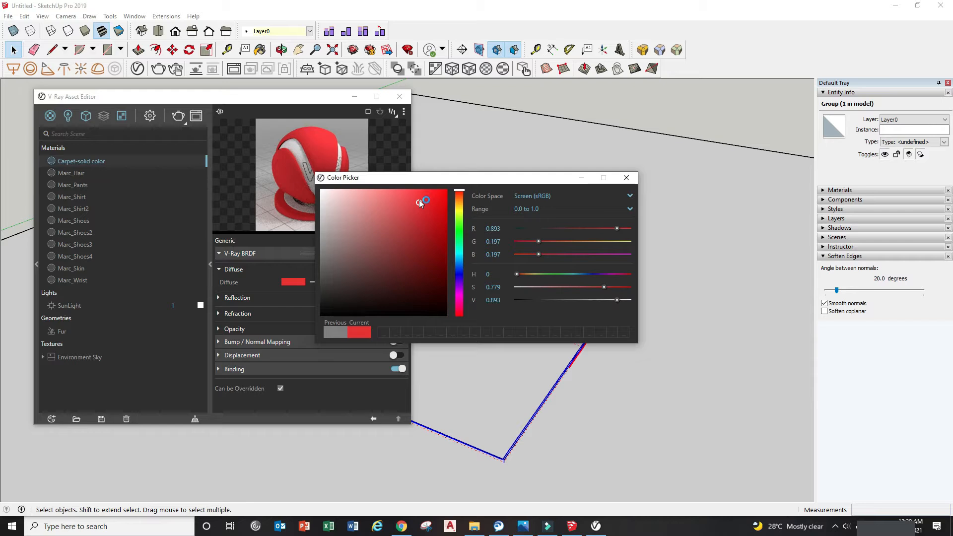
left_click(627, 177)
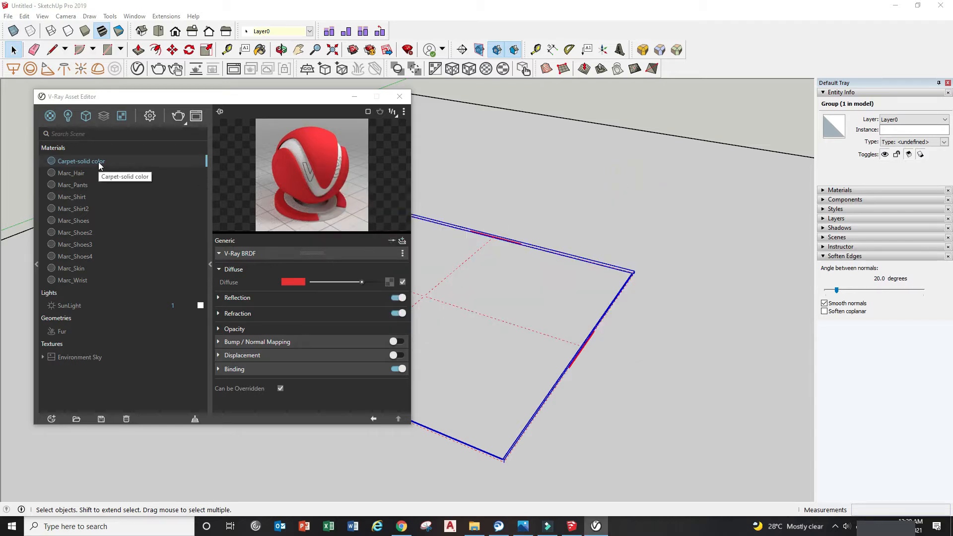
Step: Apply the Carpet-solid color material to the selected carpet group
right_click(99, 164)
left_click(120, 185)
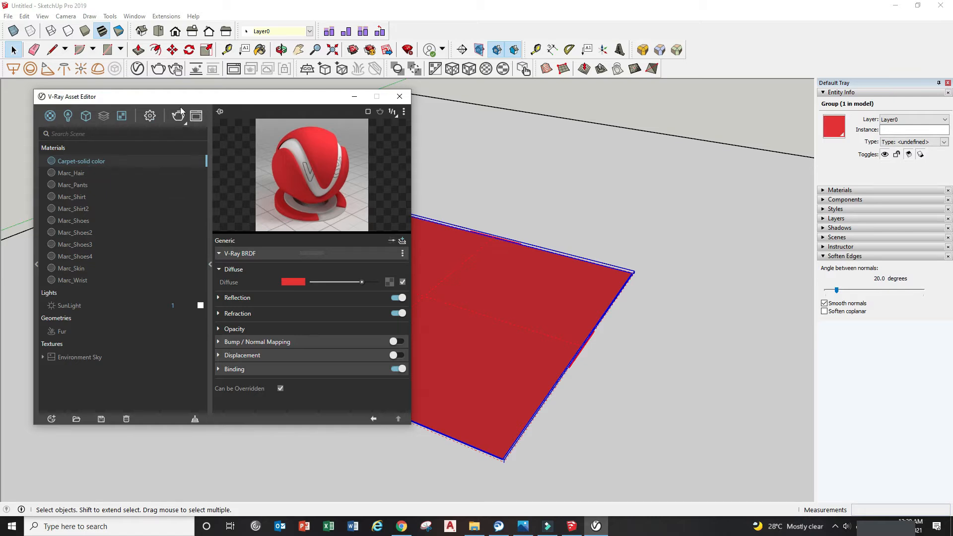
left_click_drag(185, 99, 194, 97)
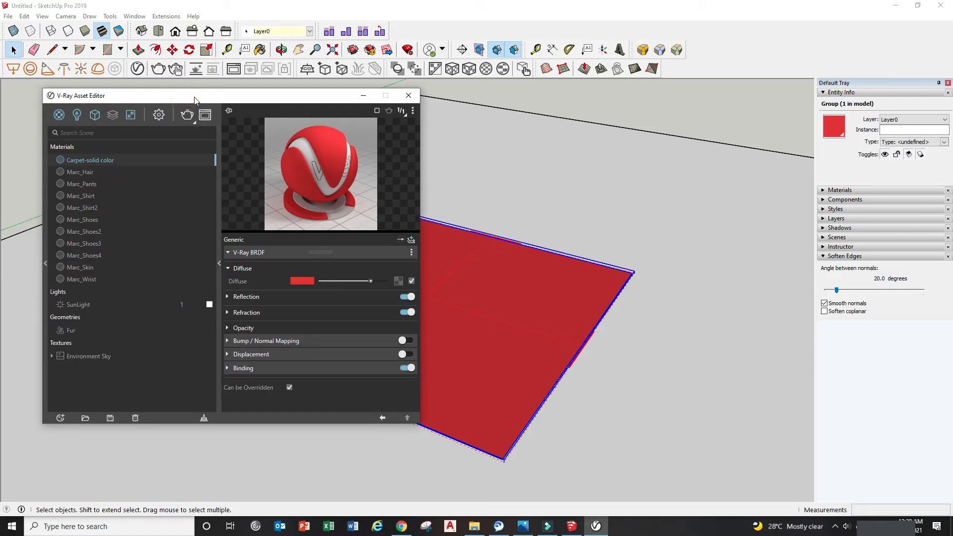
Step: Enable interactive rendering, start the render, and arrange the frame buffer and Asset Editor side by side
left_click(159, 115)
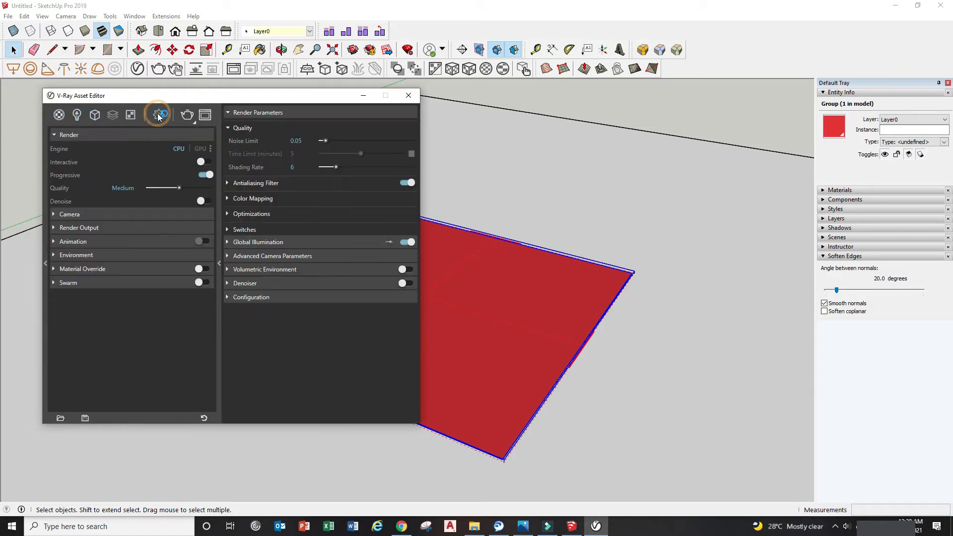
left_click(204, 162)
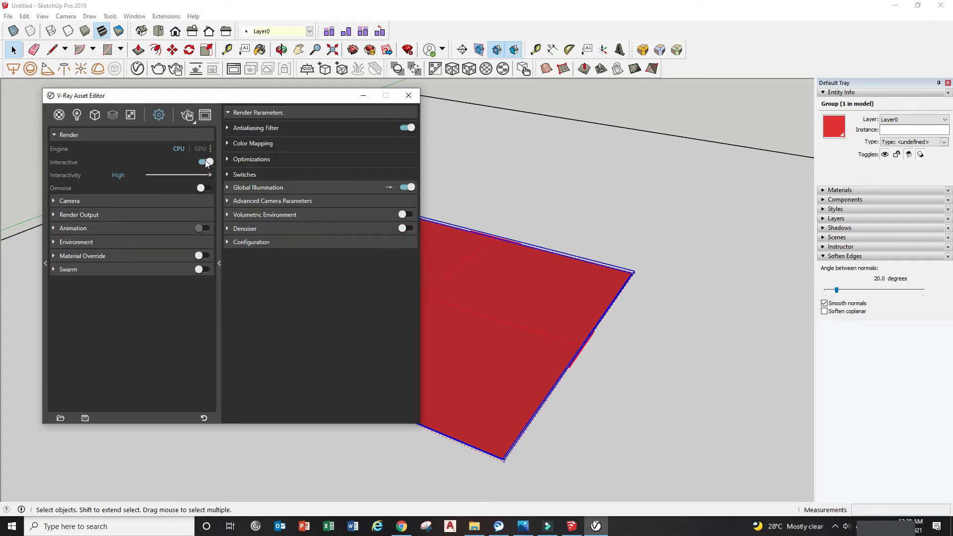
left_click(187, 116)
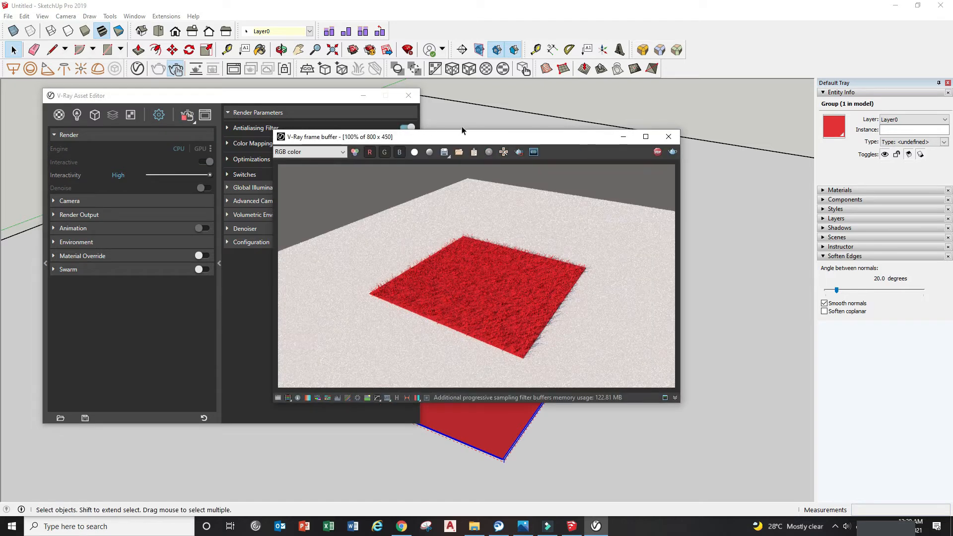
left_click_drag(513, 137, 570, 103)
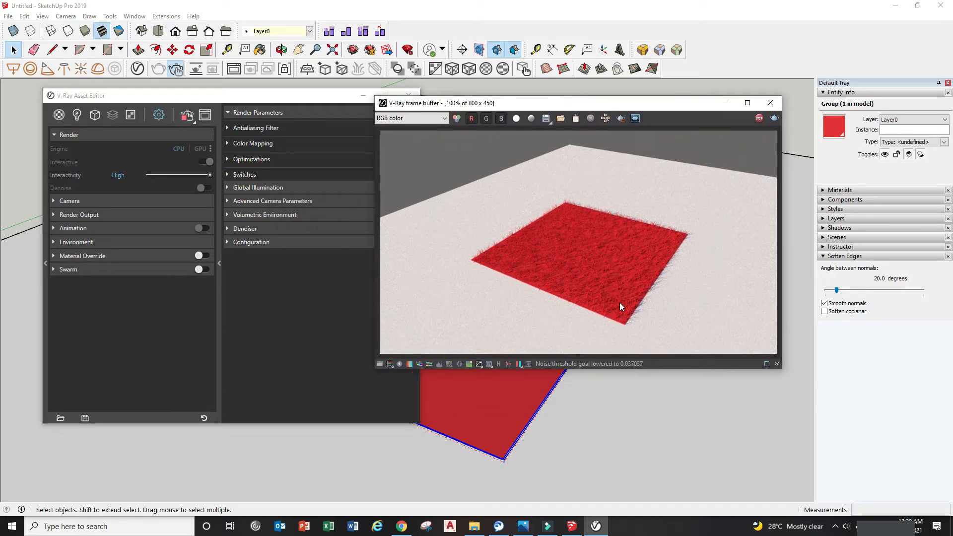
left_click_drag(301, 94, 228, 91)
left_click(469, 102)
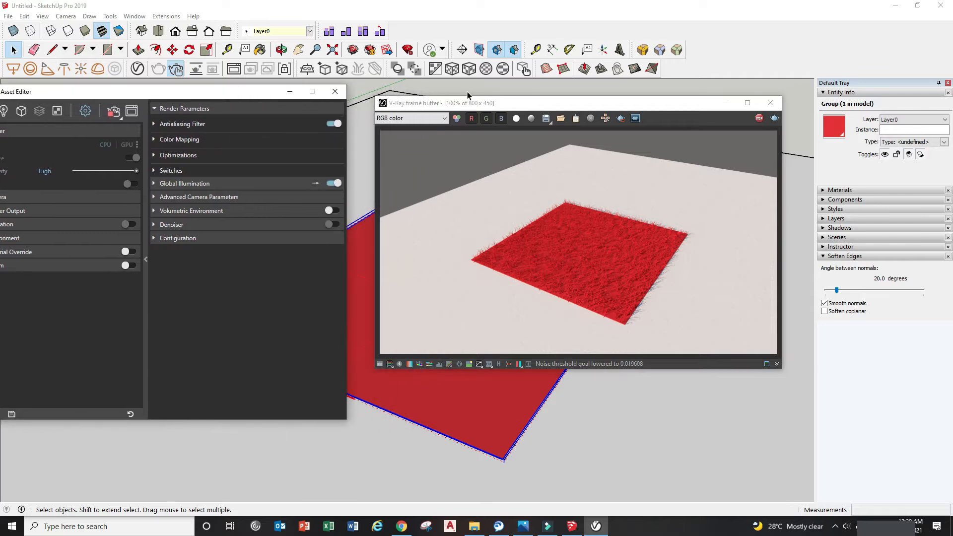
left_click_drag(490, 102, 645, 99)
Step: Save a low close-up view of the carpet's near corner as a new scene
middle_click_drag(518, 451, 453, 434)
scroll(397, 410, "up", 4)
scroll(442, 412, "down", 1)
scroll(472, 421, "up", 2)
scroll(474, 440, "up", 1)
scroll(455, 437, "down", 1)
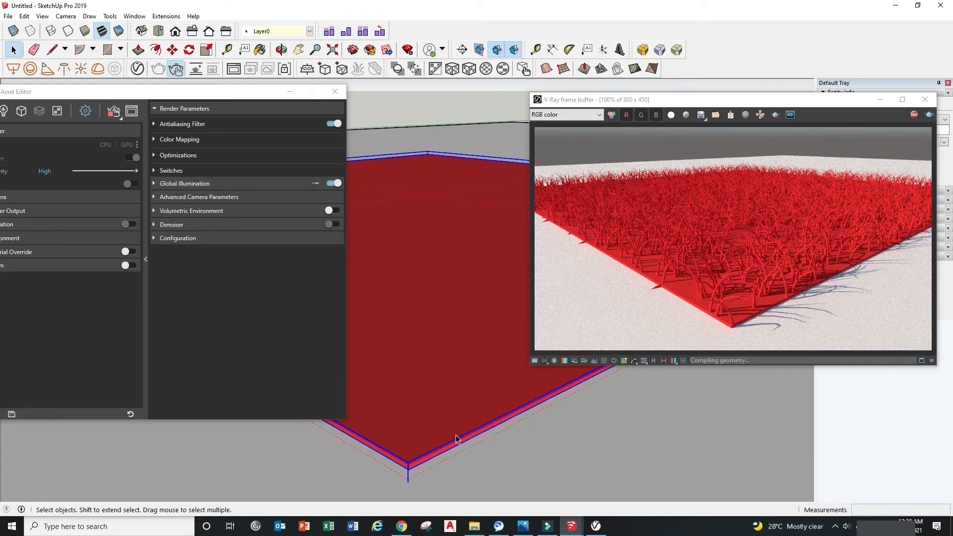
scroll(422, 428, "down", 2)
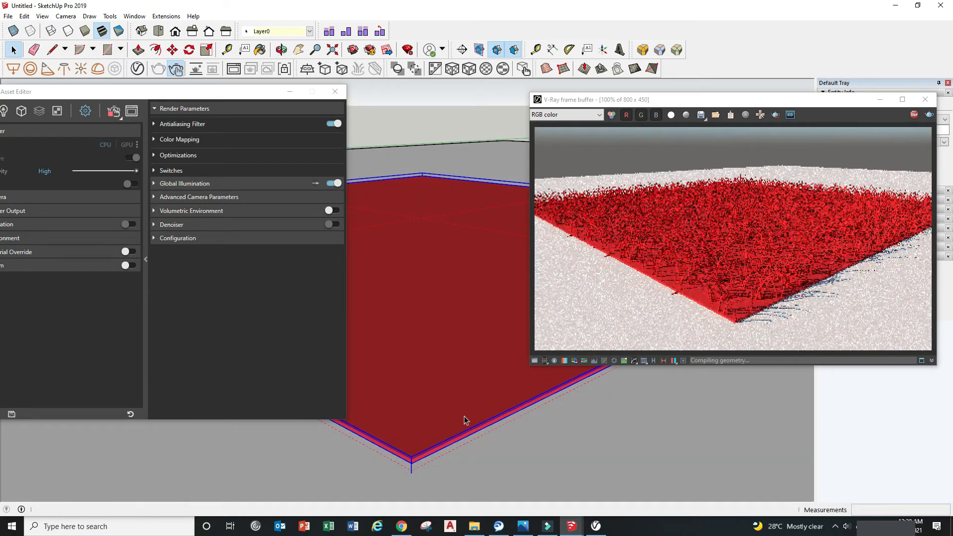
middle_click_drag(451, 434, 436, 438)
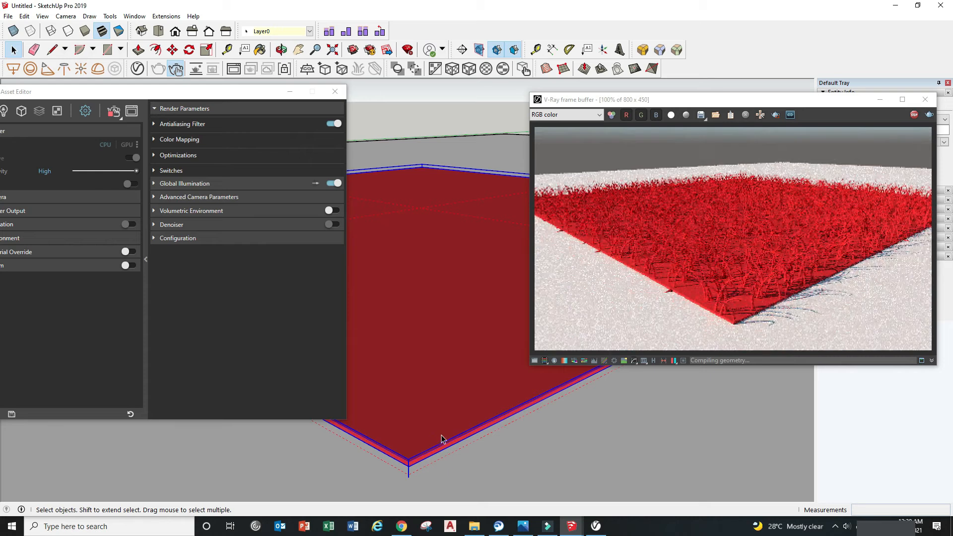
left_click_drag(129, 95, 207, 97)
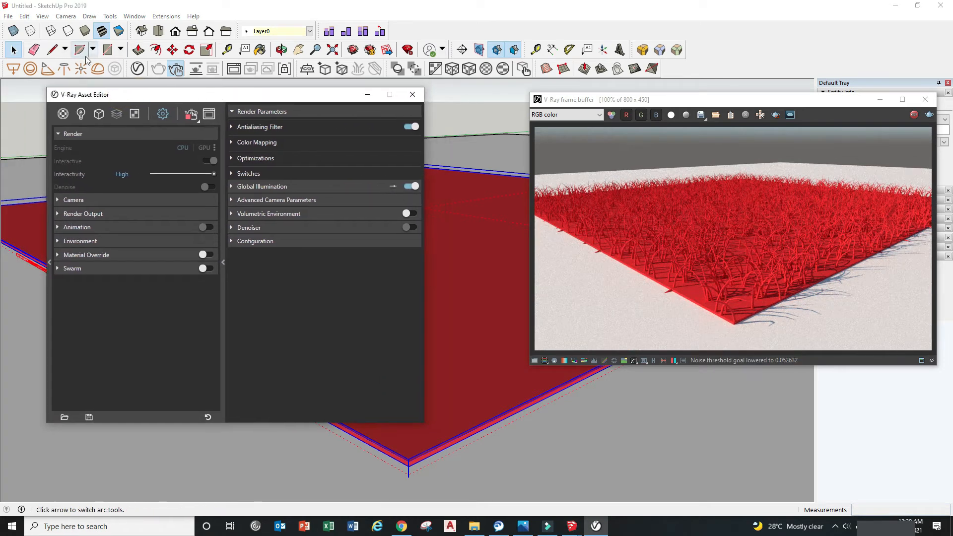
left_click(65, 16)
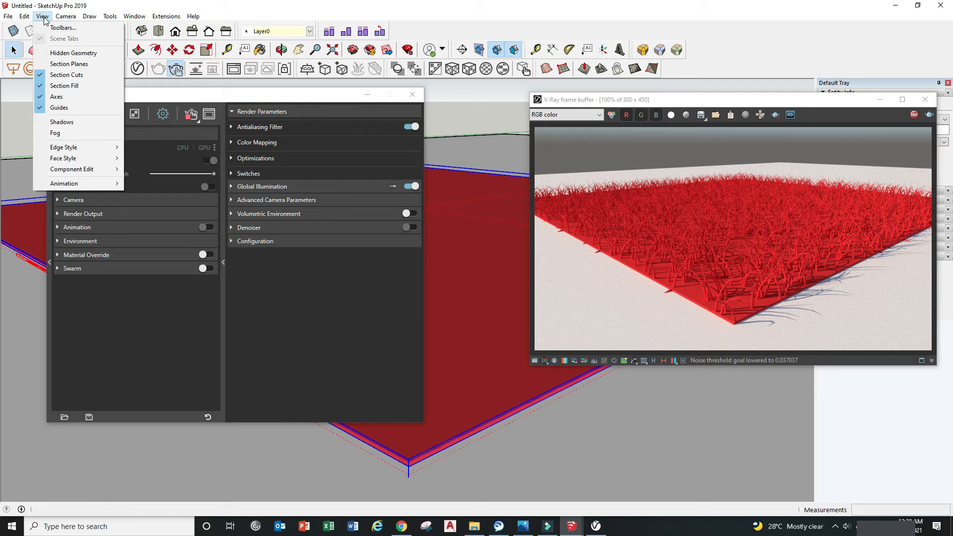
mouse_move(79, 184)
left_click(135, 184)
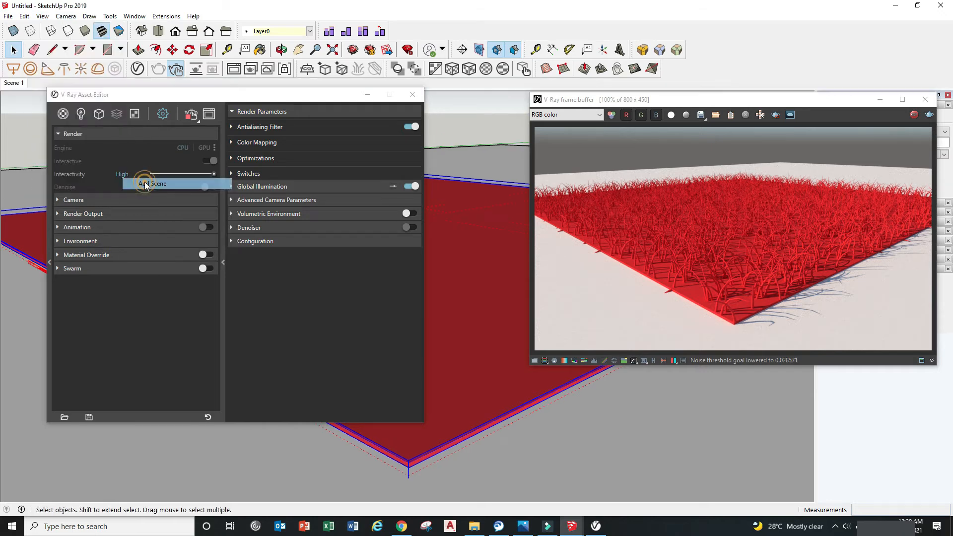
Step: Set the Count (Area) of the Fur geometry to 15, keeping the Per Area distribution
left_click_drag(233, 96, 204, 96)
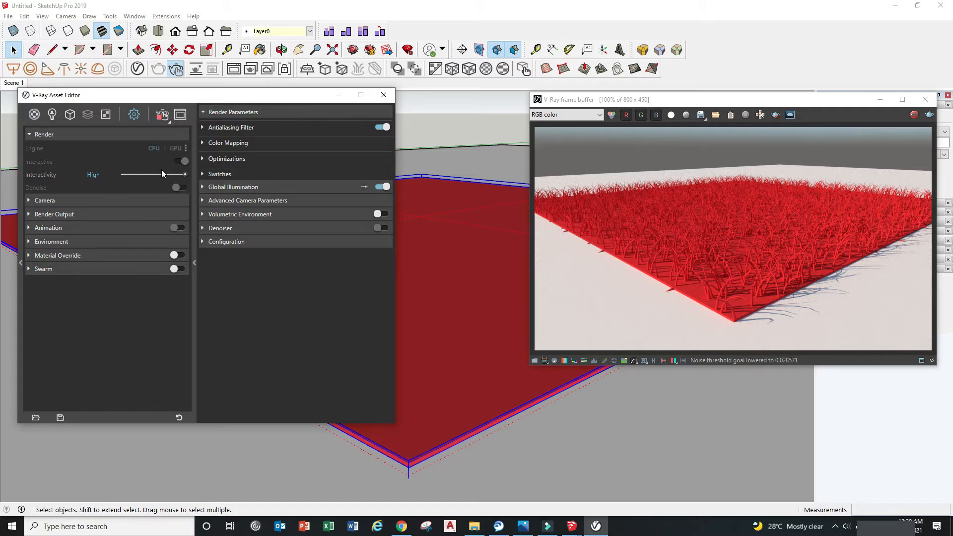
left_click(70, 115)
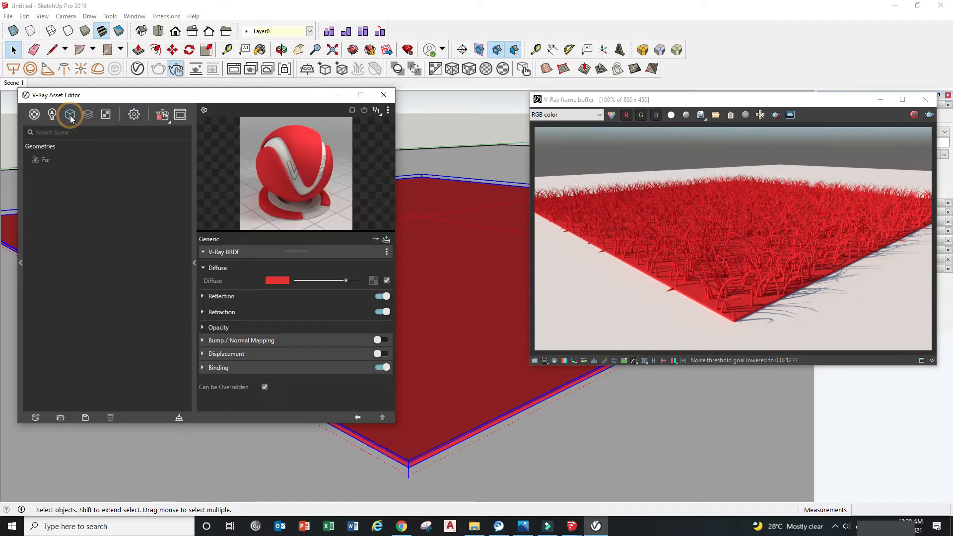
left_click(46, 160)
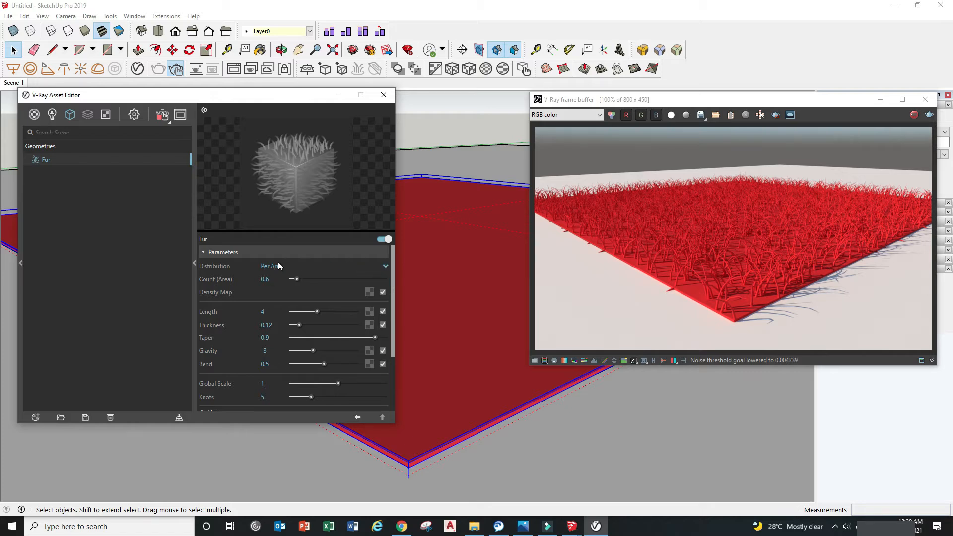
left_click(265, 280)
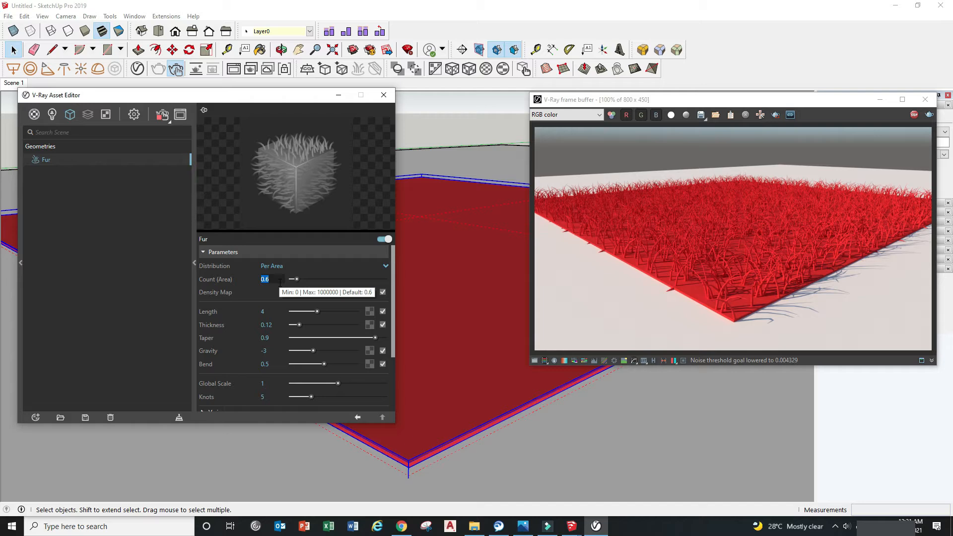
type("15")
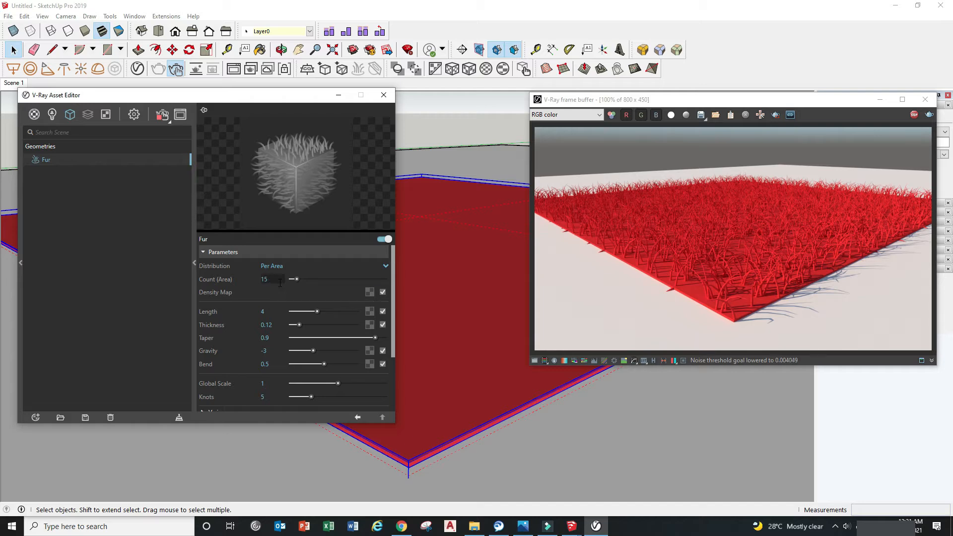
key("Return")
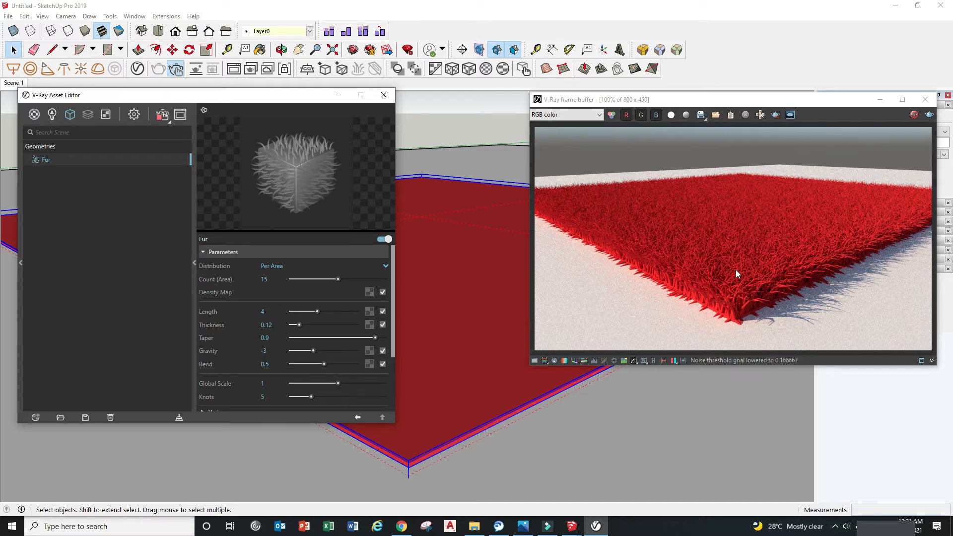
Step: Save a raised front view showing the whole carpet as a second scene
mouse_move(450, 389)
middle_mouse_down()
mouse_move(497, 435)
mouse_move(665, 432)
mouse_move(492, 417)
middle_mouse_up()
scroll(496, 437, "up", 4)
scroll(575, 445, "down", 2)
scroll(607, 450, "up", 1)
scroll(610, 451, "down", 1)
scroll(612, 450, "up", 2)
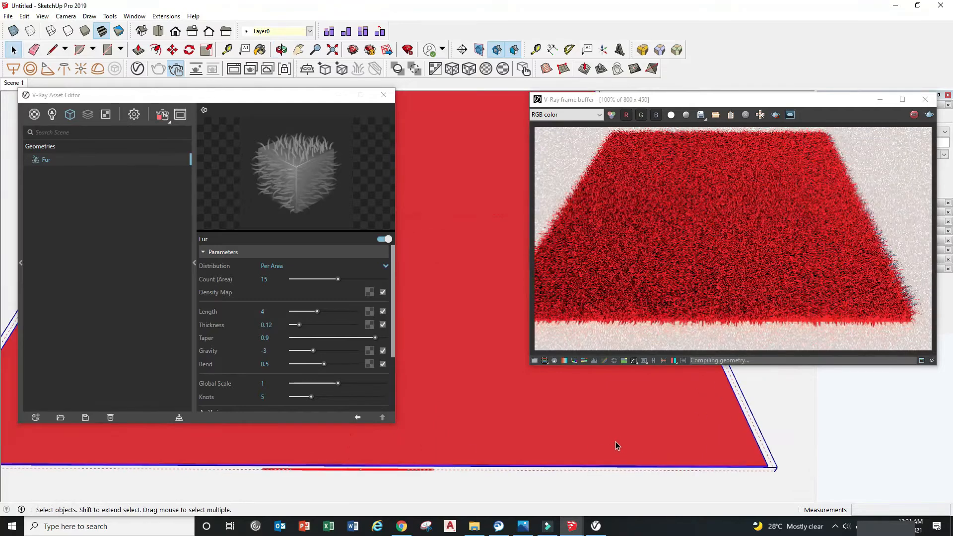
scroll(564, 449, "down", 3)
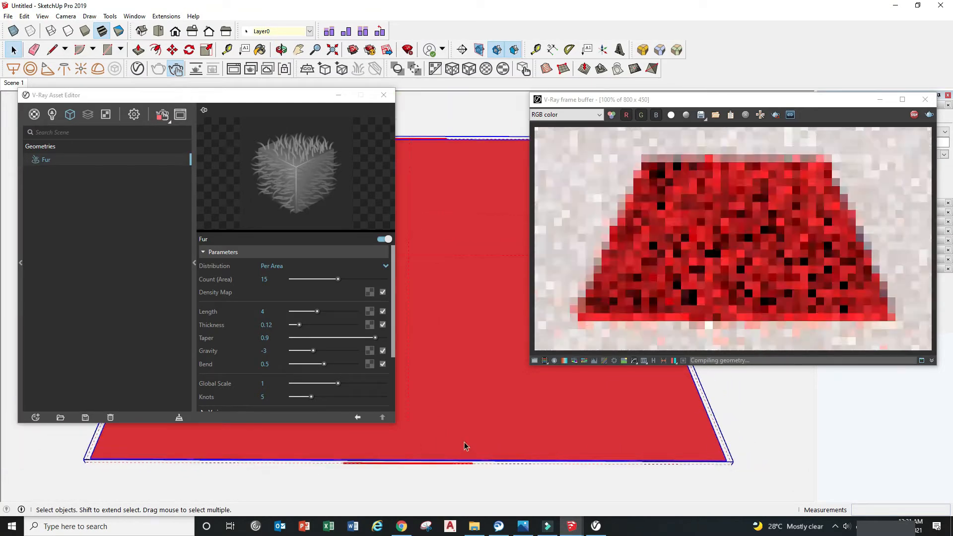
scroll(447, 445, "up", 1)
middle_click_drag(525, 437, 527, 437)
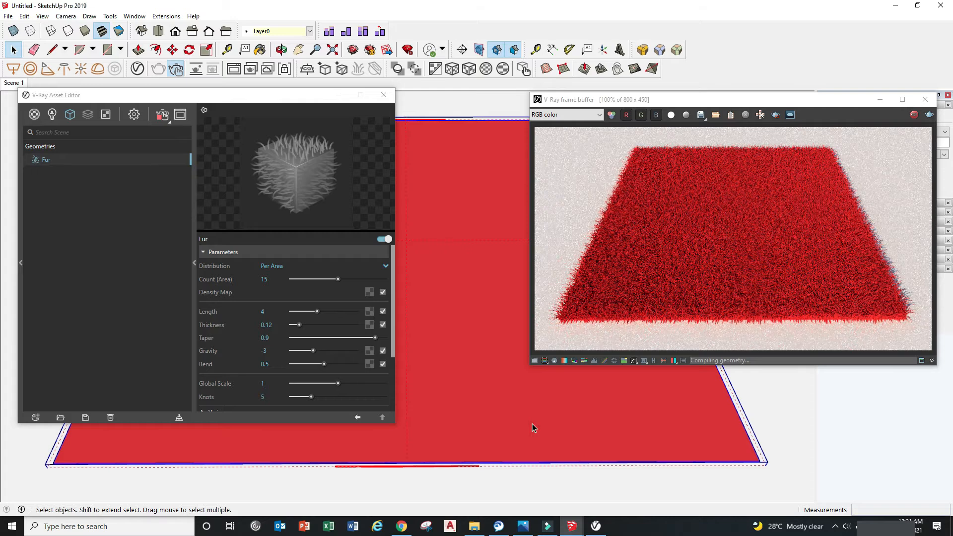
left_click(42, 15)
mouse_move(77, 184)
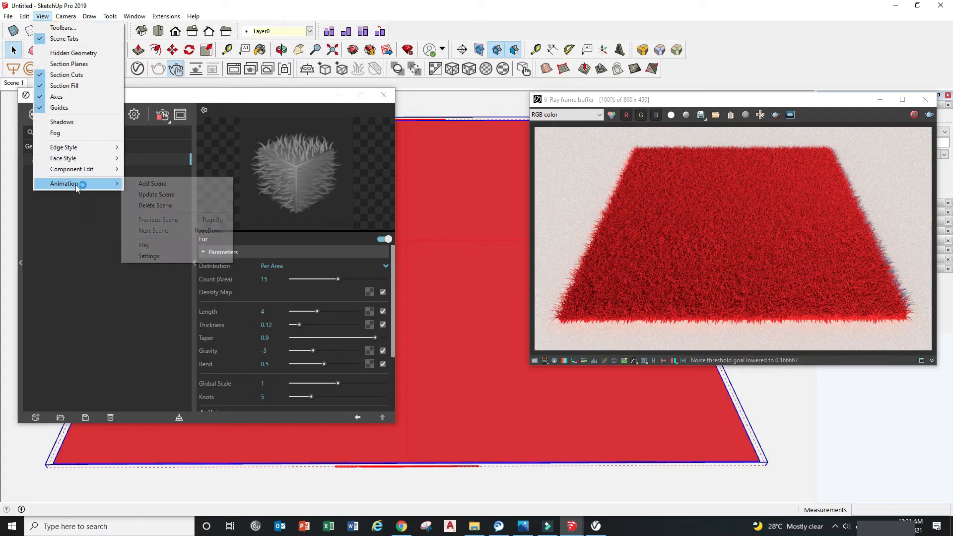
left_click(155, 183)
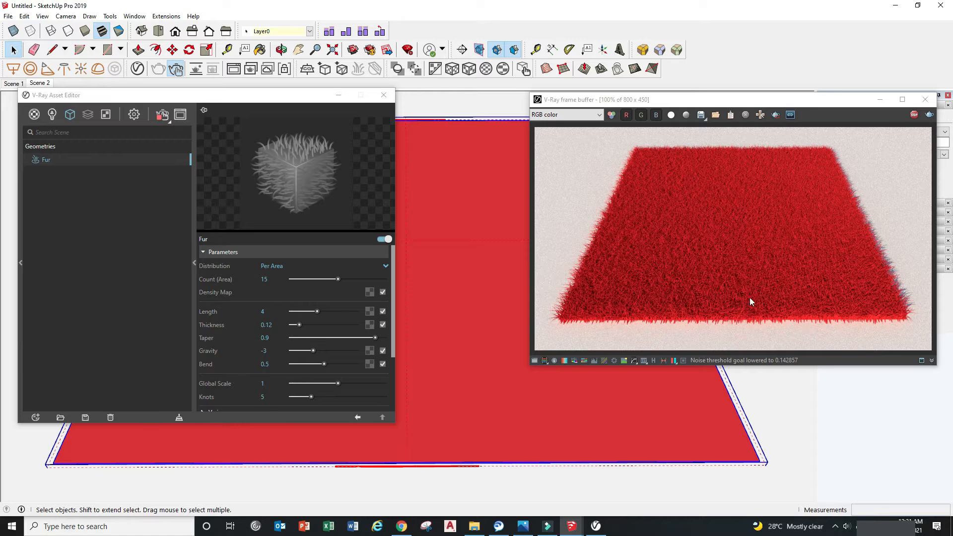
Step: Return to the Scene 1 close-up and set the fur Length to 1
left_click(14, 83)
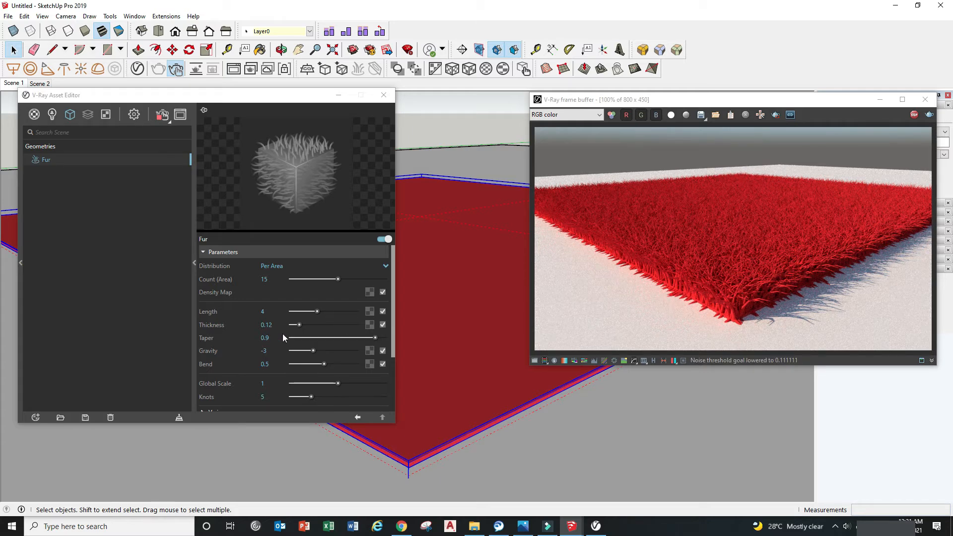
left_click(264, 311)
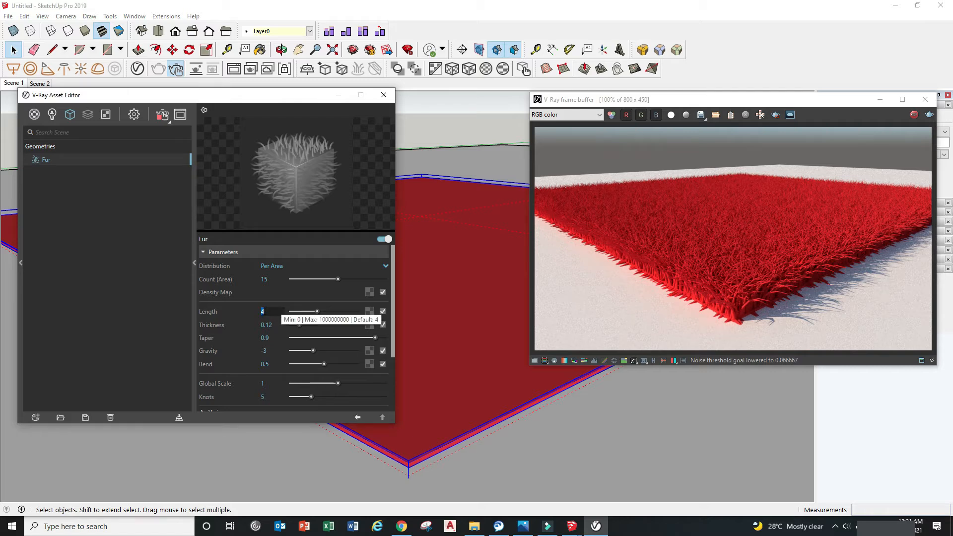
type("1")
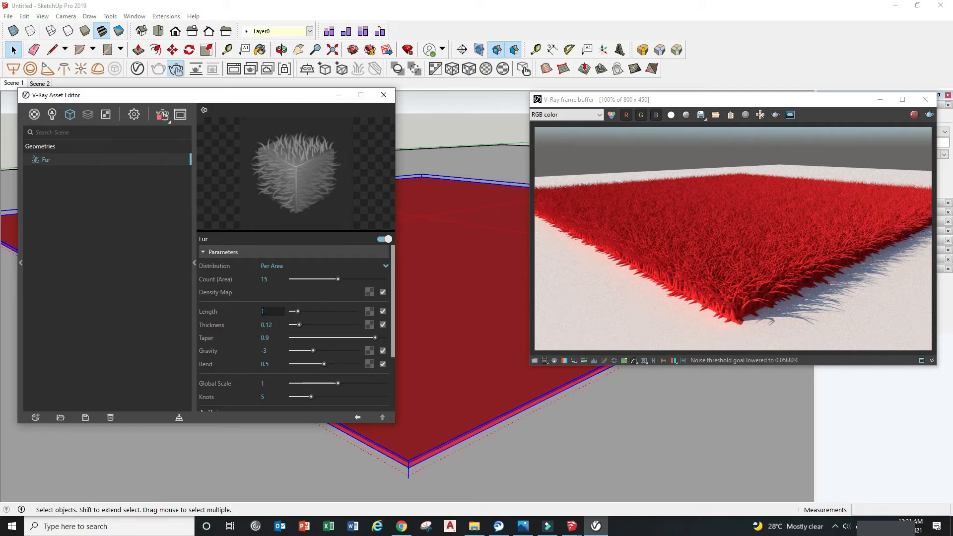
key("Return")
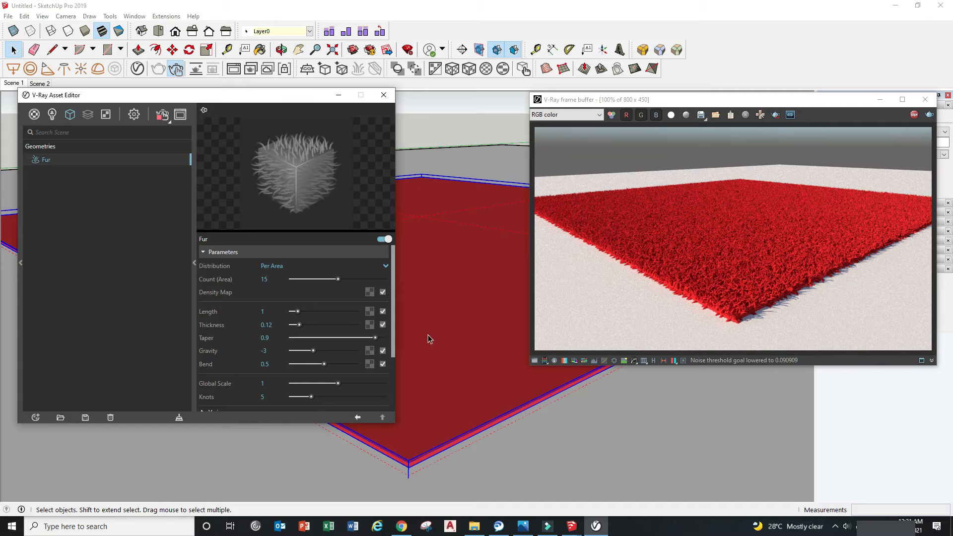
Step: Try a fur Thickness of 0.15 and settle on 0.10
left_click(271, 325)
key("Return")
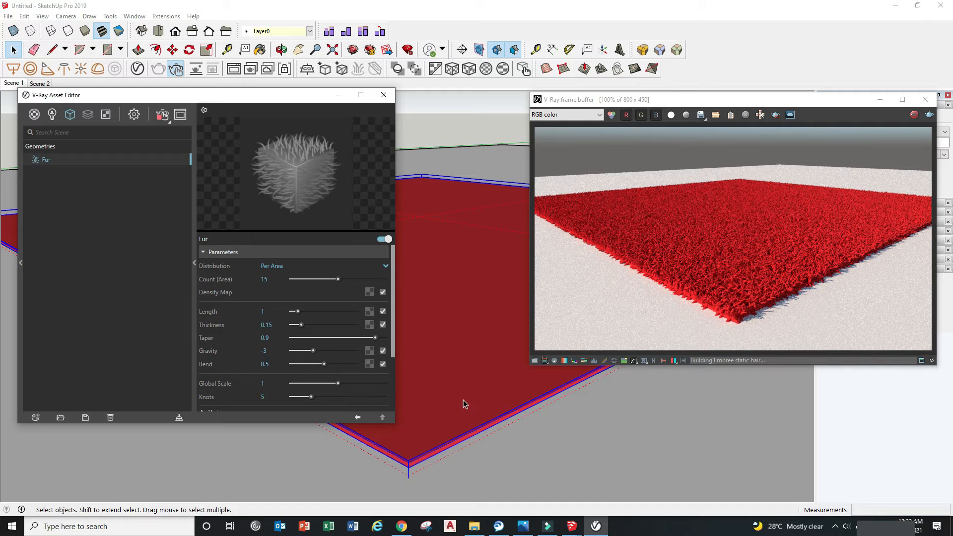
left_click(271, 325)
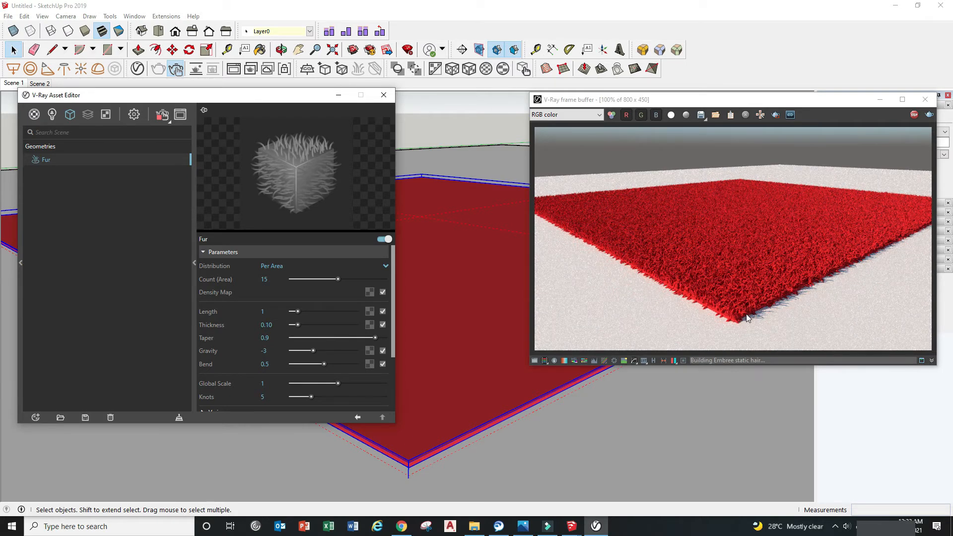
Step: Update Scene 1 with a closer view of the carpet's near corner
scroll(425, 442, "up", 1)
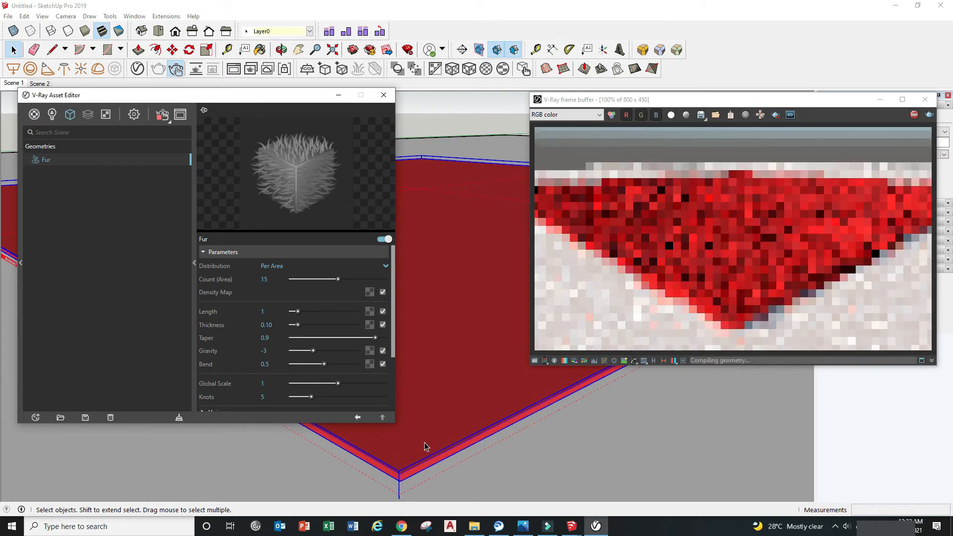
scroll(424, 442, "up", 2)
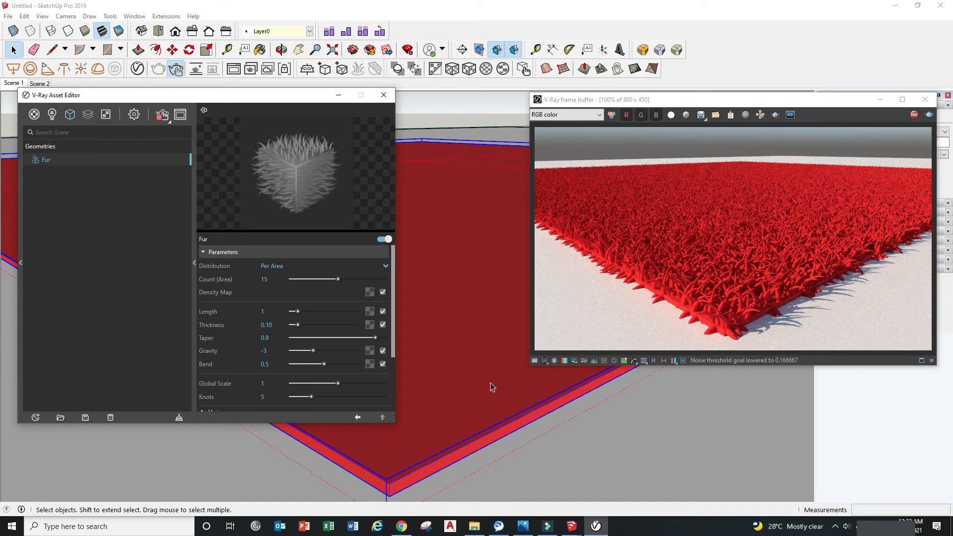
right_click(8, 84)
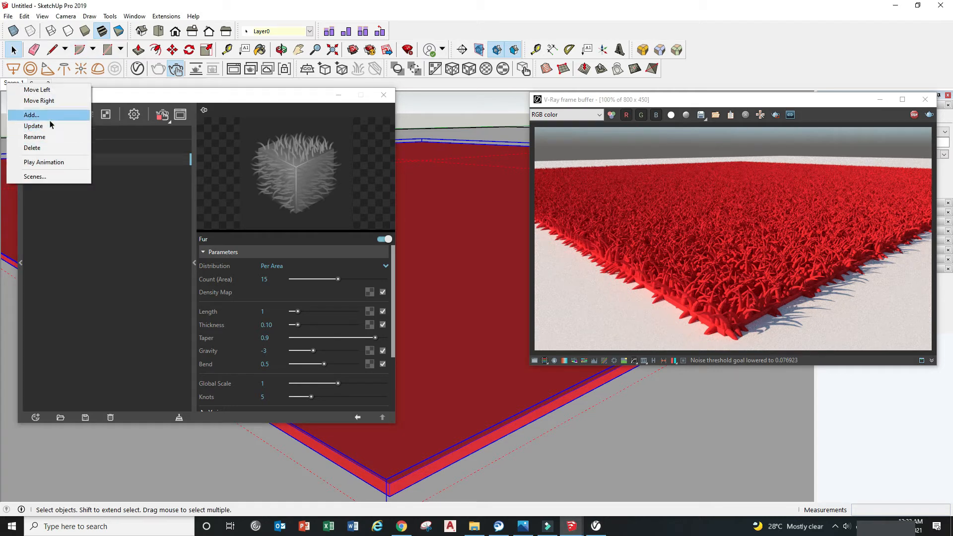
left_click(50, 126)
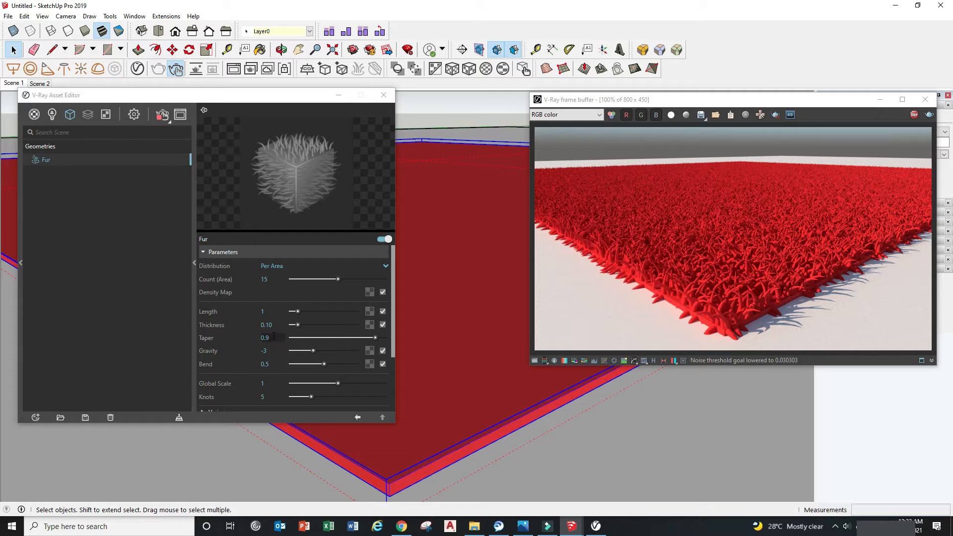
Step: Set the Taper of the fur strands to 0.5
left_click(266, 338)
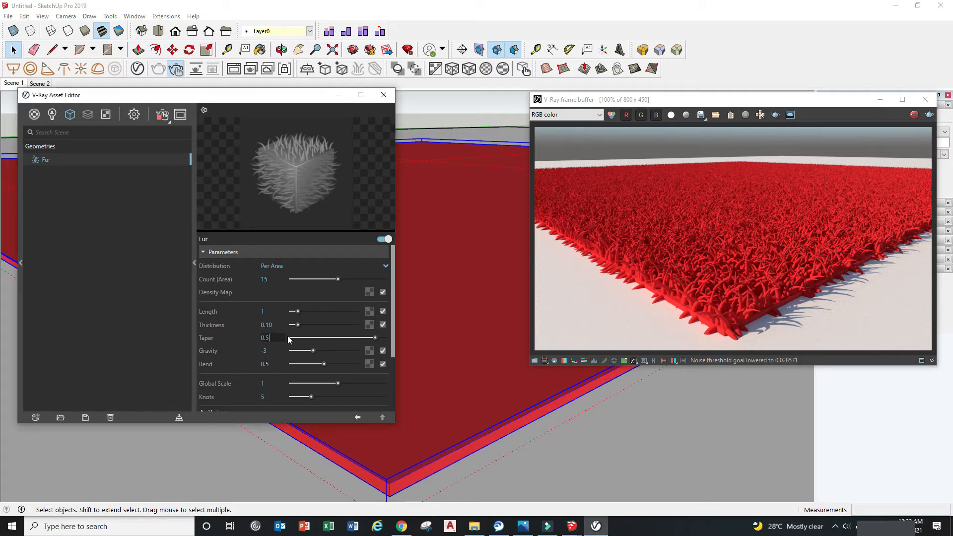
key("Return")
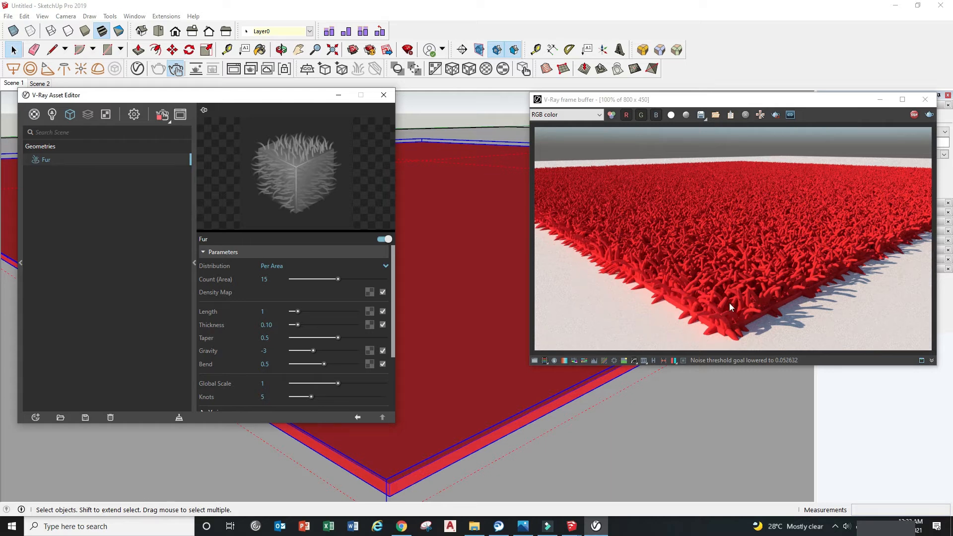
Step: Try a fur Thickness of 0.05 and restore it to 0.1
double_click(269, 324)
type("0.5")
key("BackSpace")
key("BackSpace")
type("5")
key("Return")
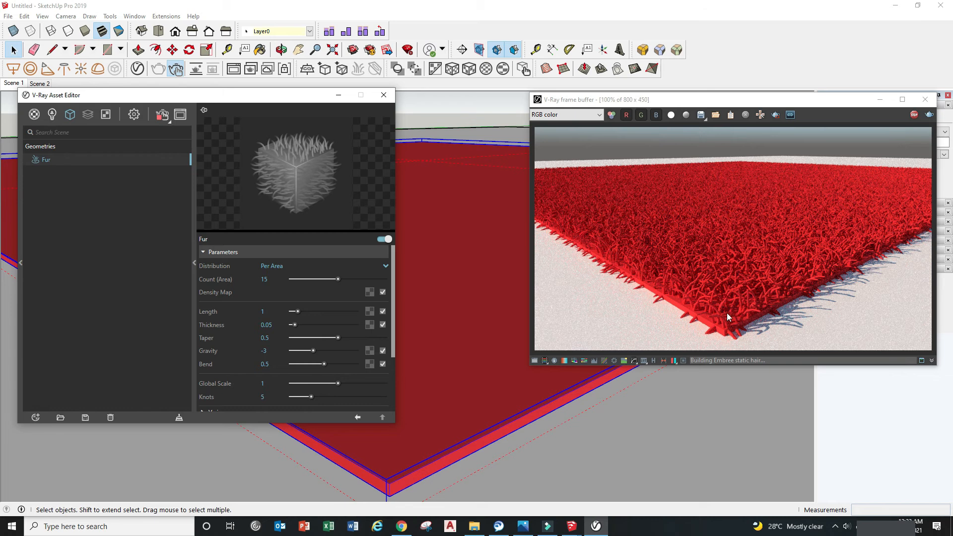
double_click(268, 325)
type("1")
key("Return")
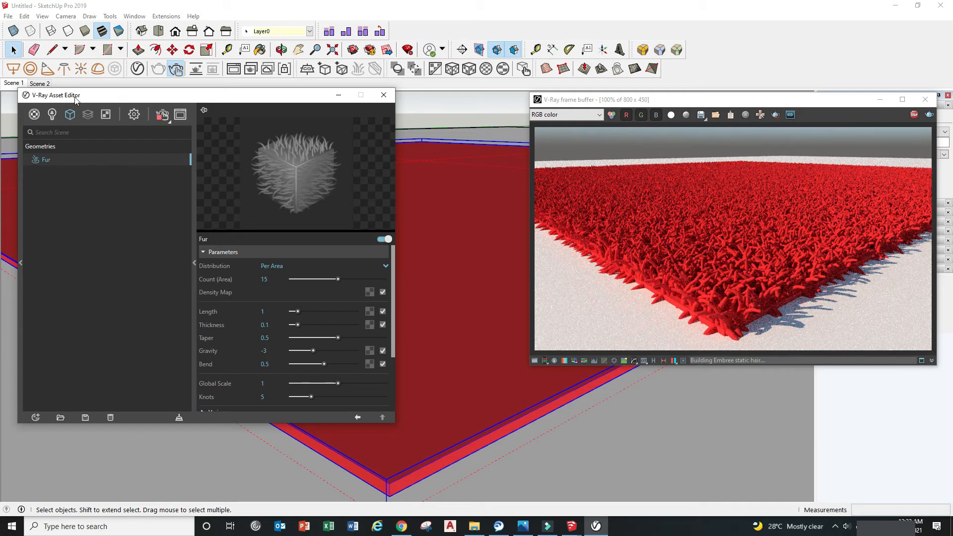
Step: Check the rendered carpet from Scene 2 and return to the Scene 1 close-up
left_click(44, 84)
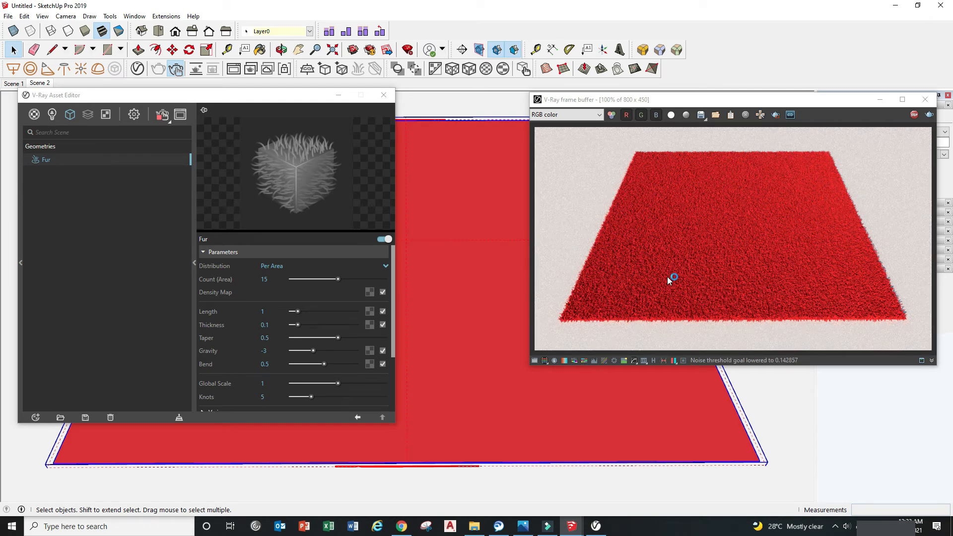
left_click(13, 83)
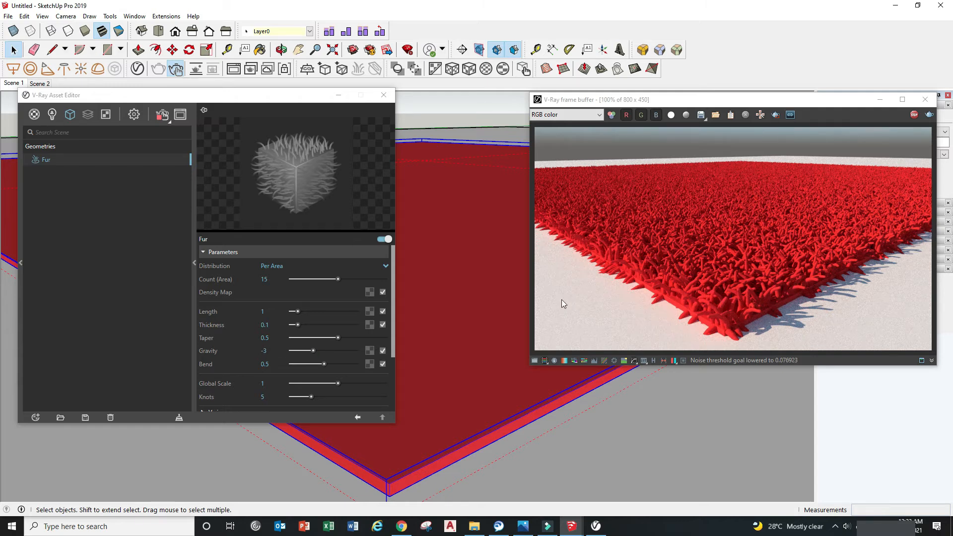
Step: Try a Gravity of 1 for the fur strands
double_click(274, 351)
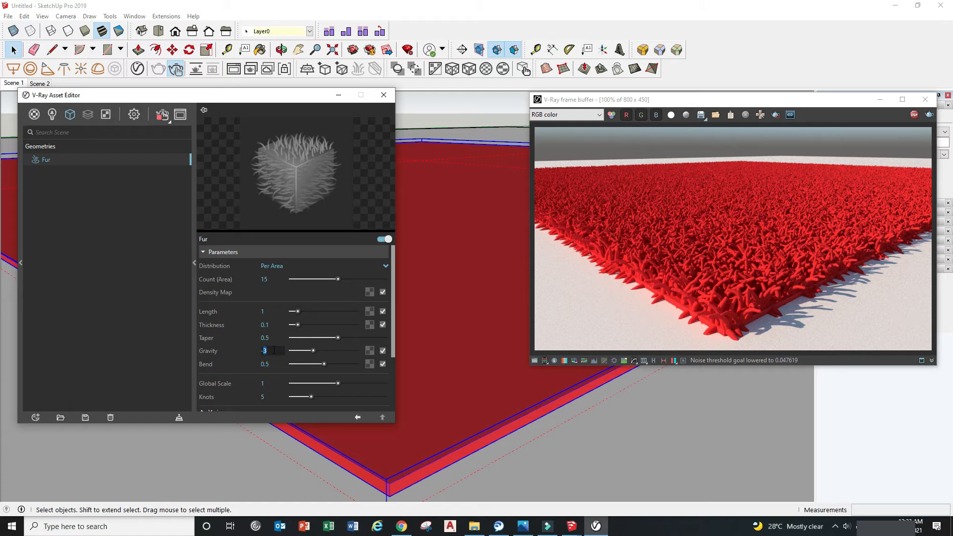
key("BackSpace")
key("BackSpace")
type("1")
key("Return")
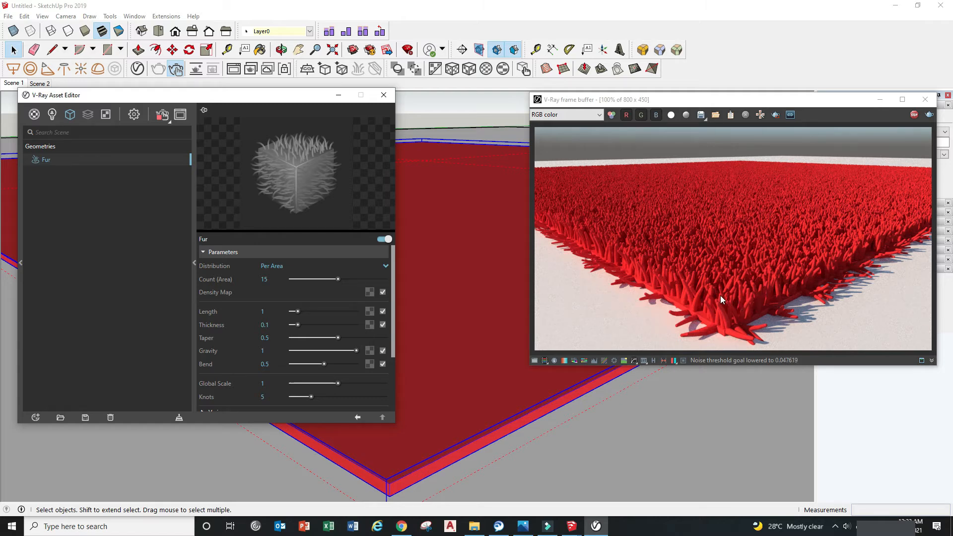
Step: Set the fur's Gravity to -1 and its Bend to 0.8
left_click(265, 350)
type("-1")
key("Return")
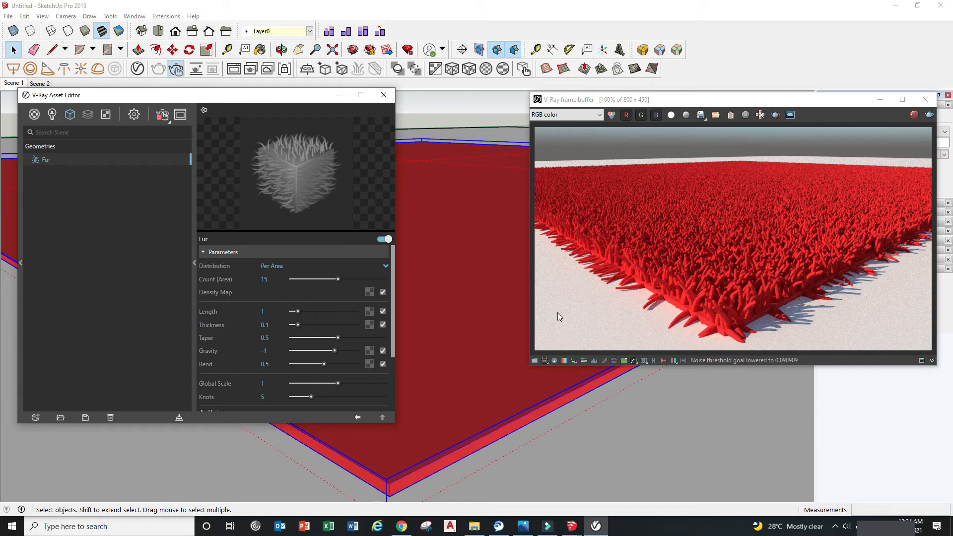
left_click(270, 365)
type("0.8")
key("Return")
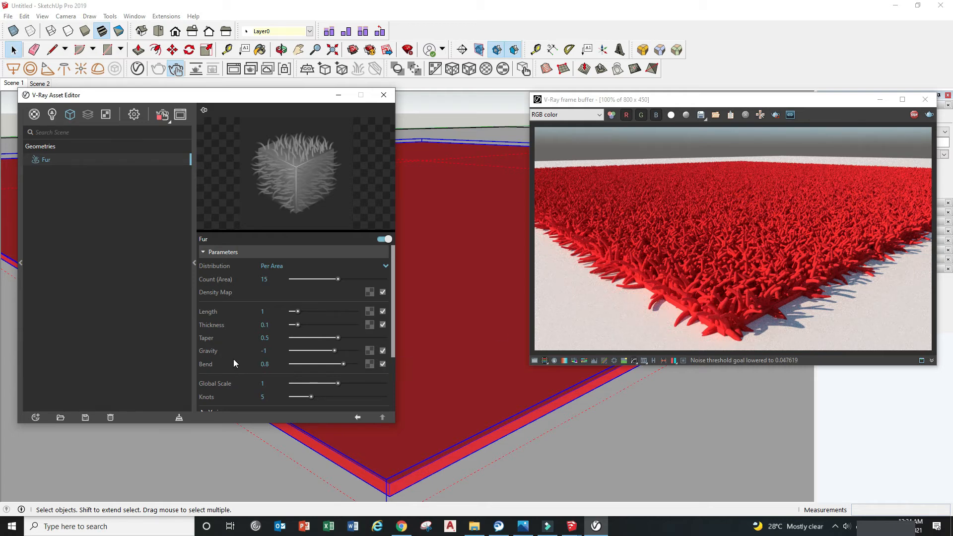
Step: Review the remaining fur settings, including the Variance values for direction, length, thickness and gravity
scroll(240, 349, "down", 2)
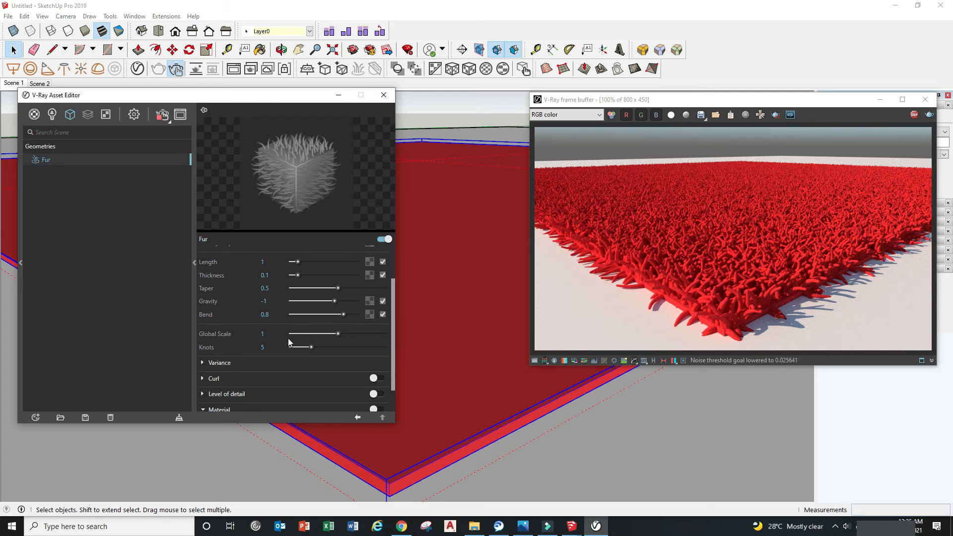
scroll(271, 367, "up", 1)
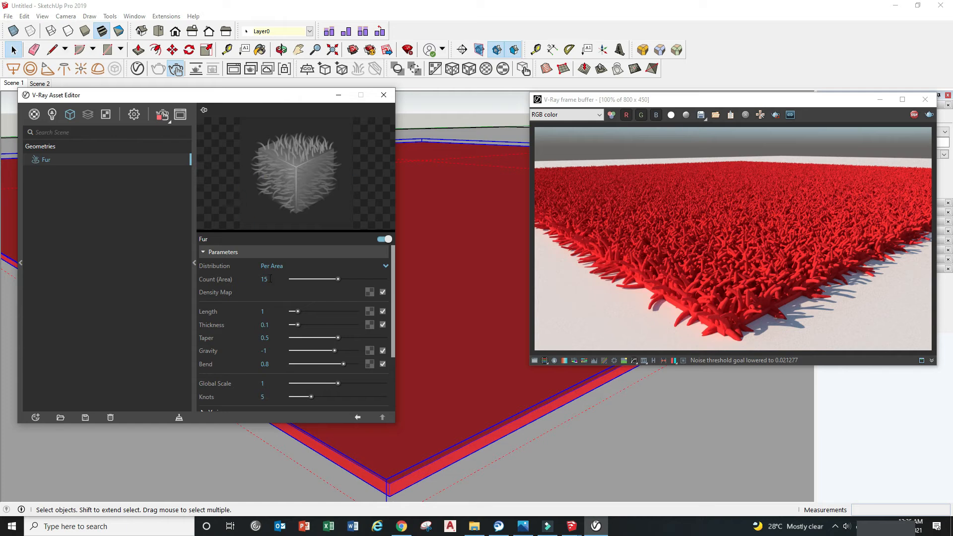
scroll(317, 317, "down", 1)
scroll(315, 315, "up", 1)
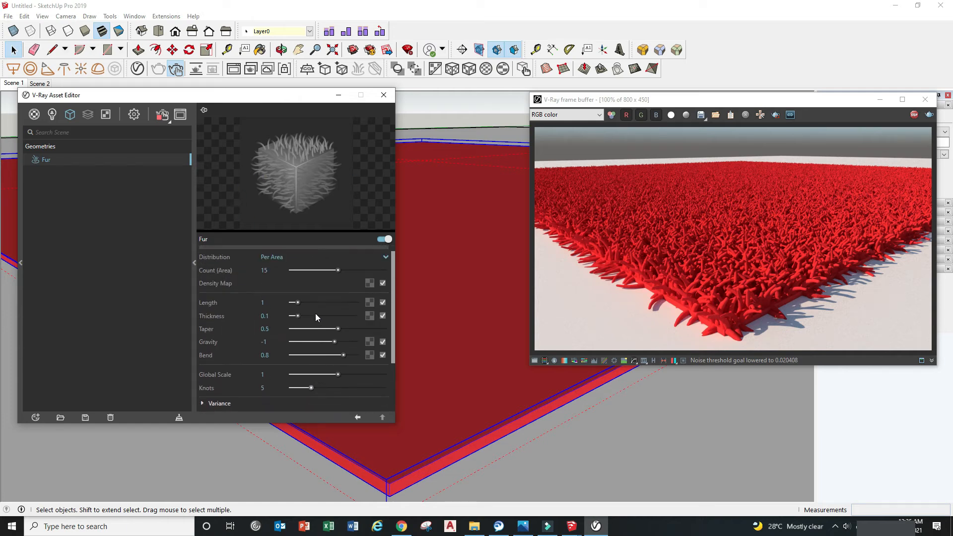
scroll(315, 315, "down", 1)
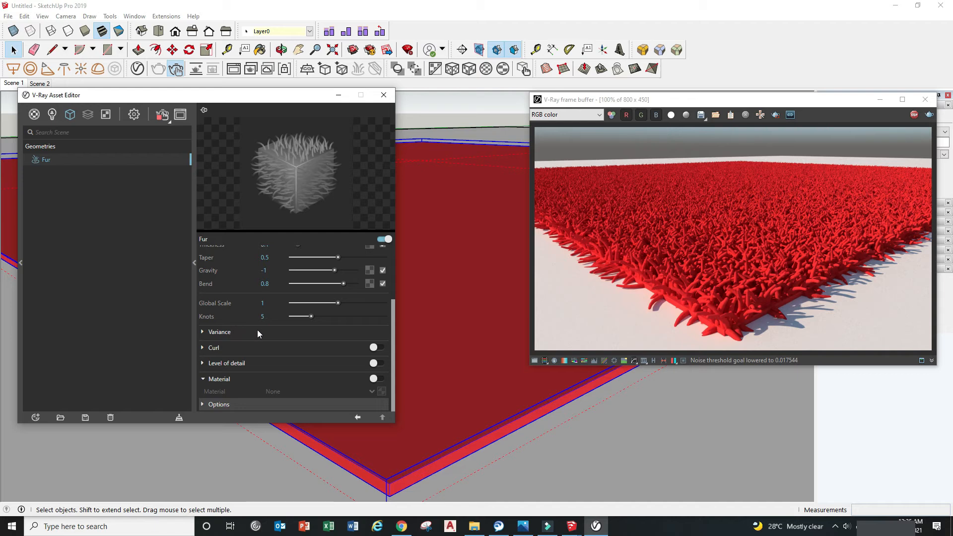
left_click(203, 331)
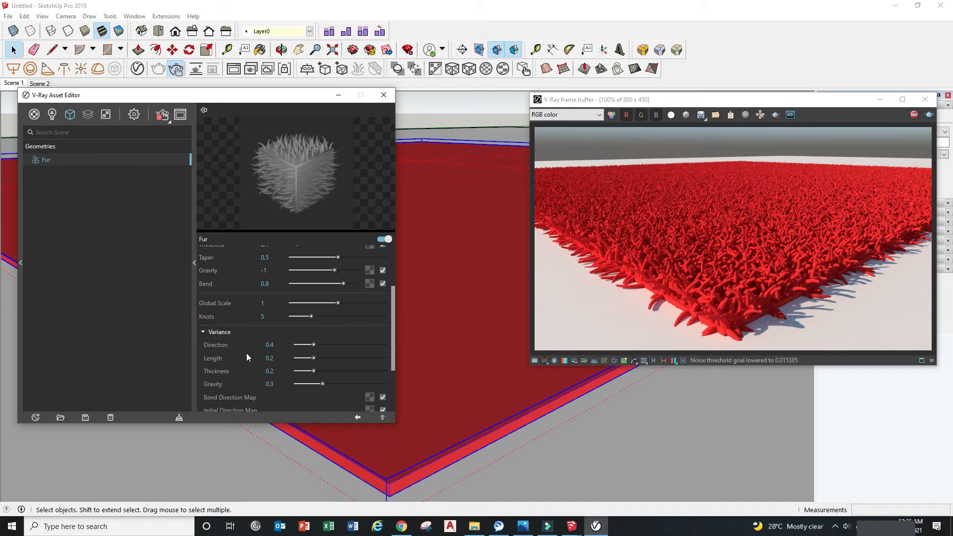
scroll(237, 329, "down", 2)
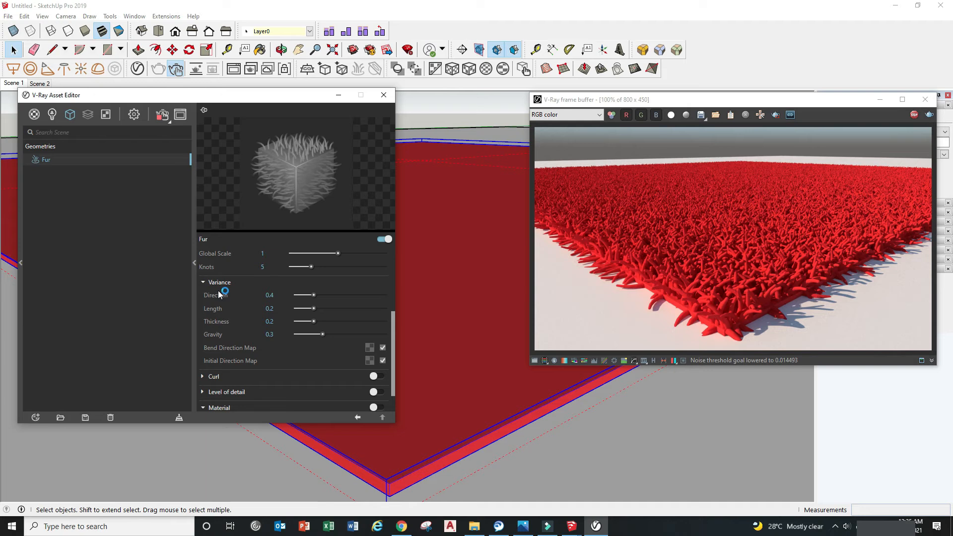
scroll(230, 330, "down", 1)
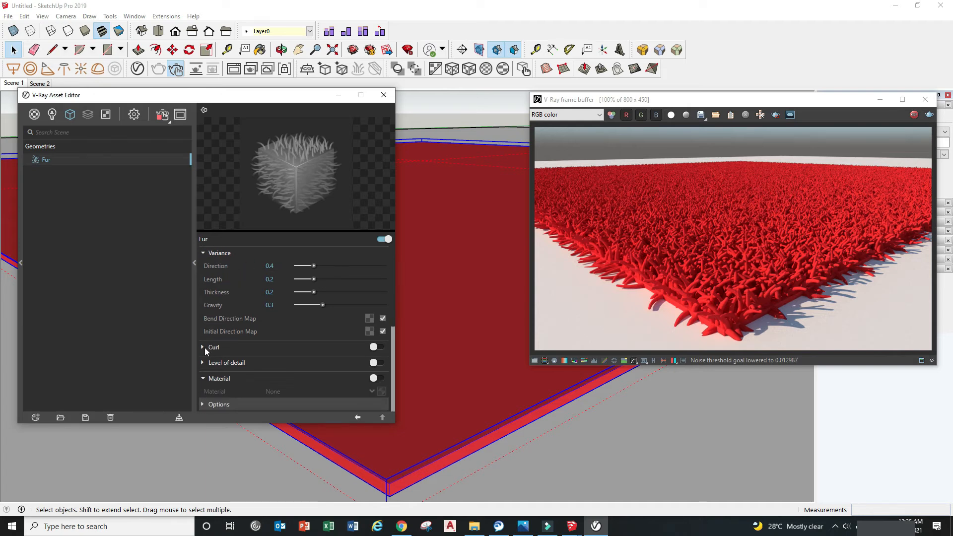
scroll(208, 343, "up", 2)
scroll(214, 336, "down", 2)
scroll(270, 278, "up", 2)
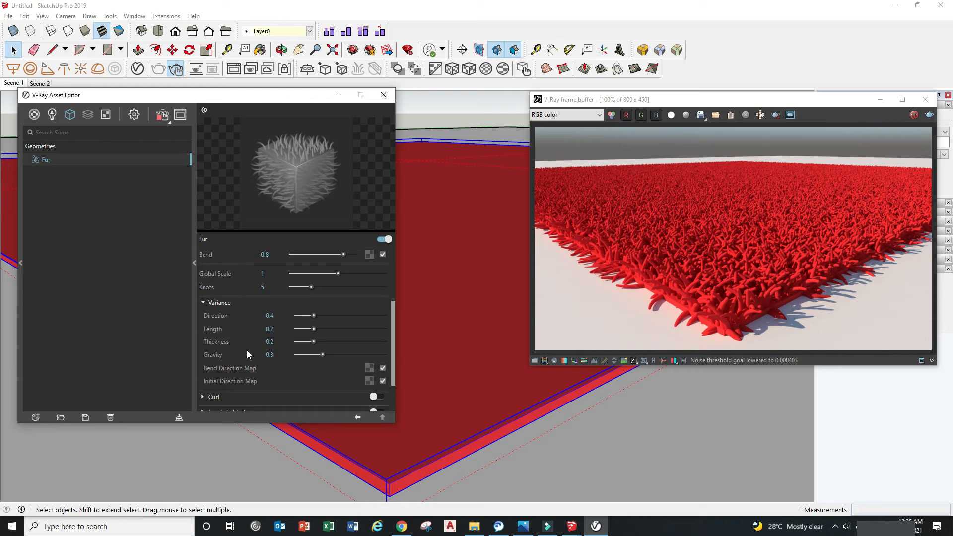
left_click(203, 303)
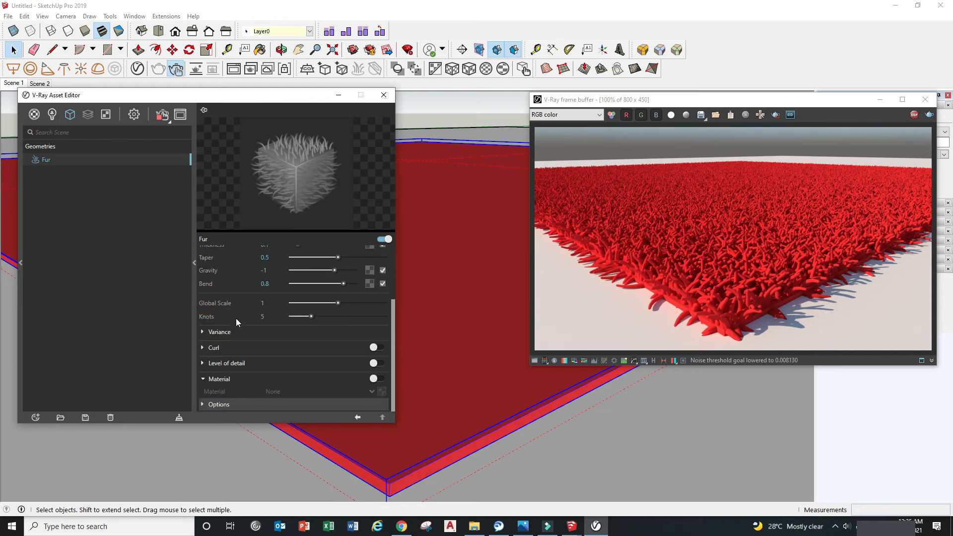
scroll(248, 331, "up", 3)
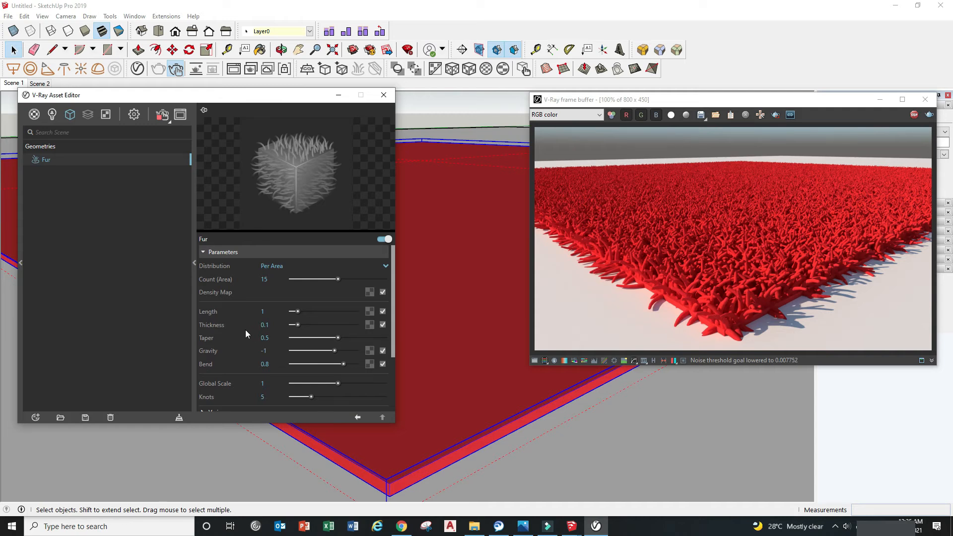
Step: Switch to Scene 2, stop the interactive render and turn off Interactive mode in the render settings
left_click(40, 83)
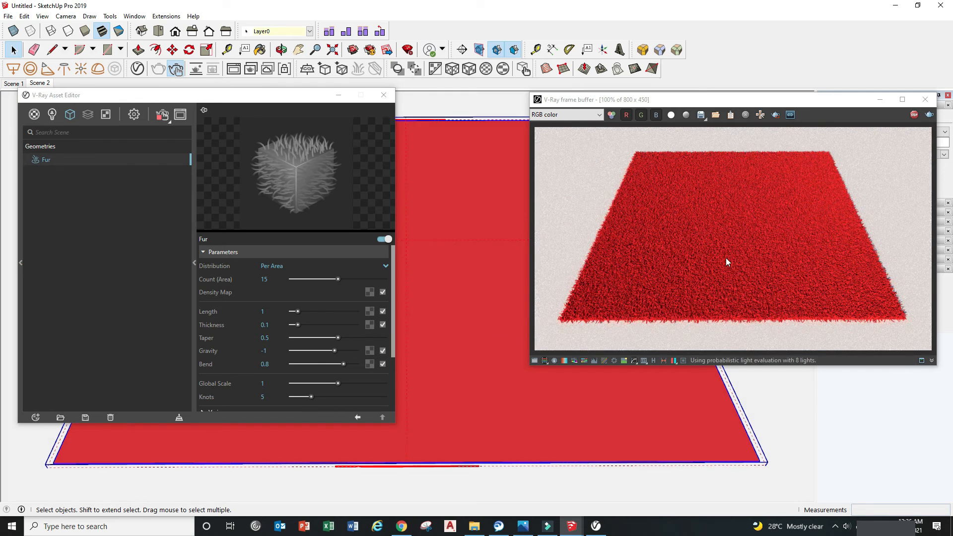
left_click(162, 115)
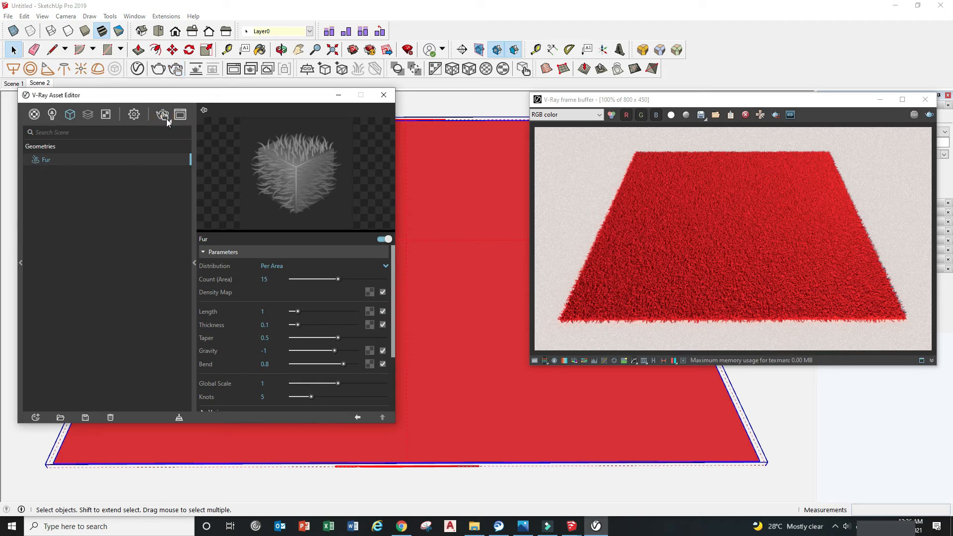
left_click(133, 115)
left_click(185, 162)
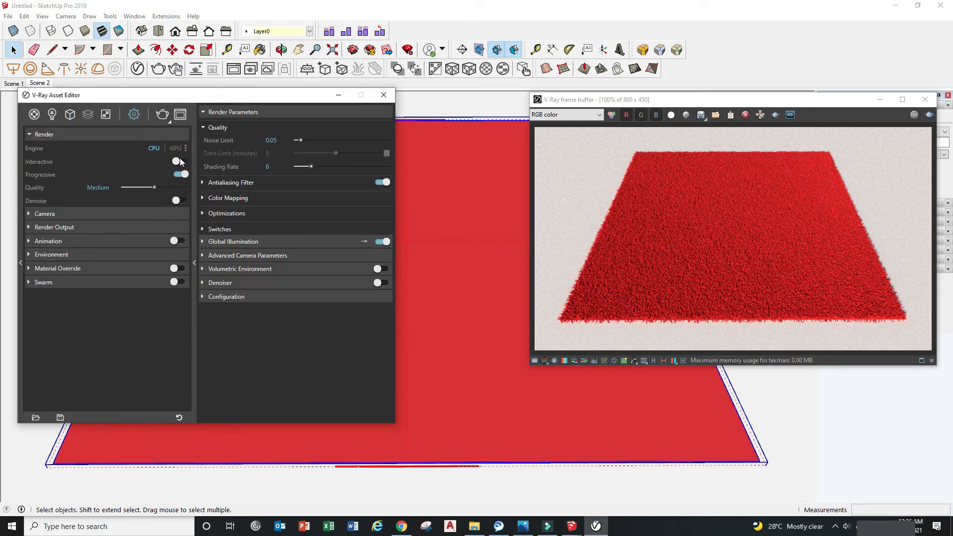
Step: Render Scene 2 at 2000 × 1125 with Progressive turned off and Quality set to Very High
left_click(177, 176)
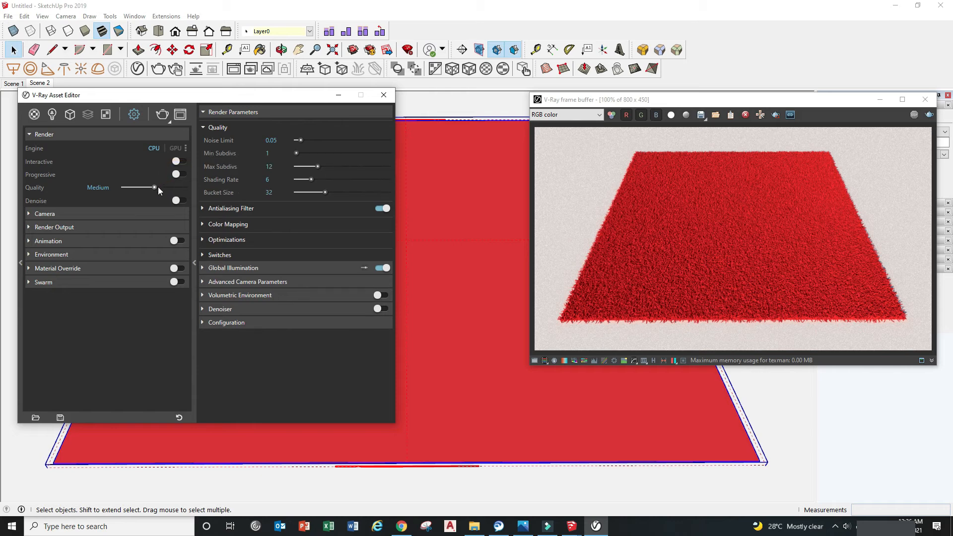
left_click_drag(154, 187, 185, 187)
left_click(162, 115)
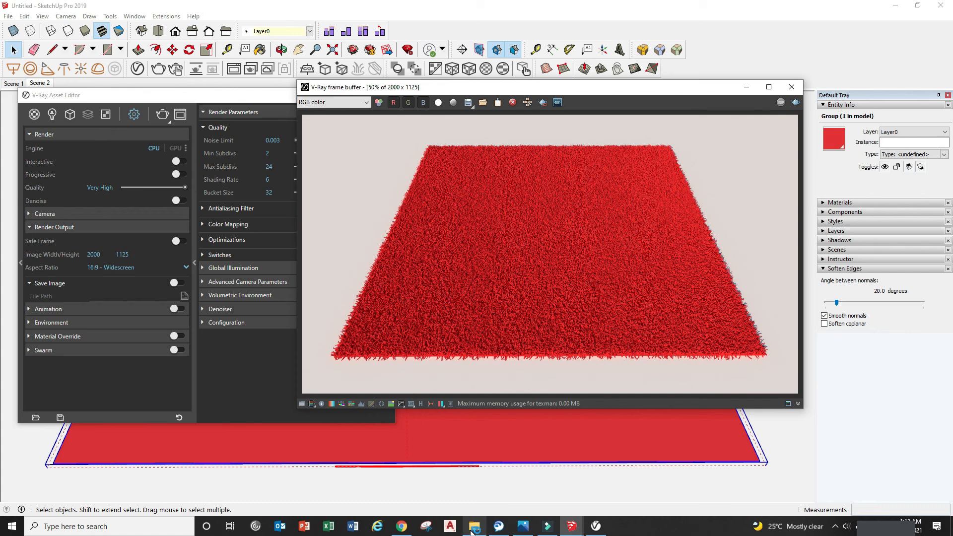
Step: Open the saved render scene 2.png in Photos, inspect it enlarged, and return to the V-Ray frame buffer in SketchUp
double_click(225, 149)
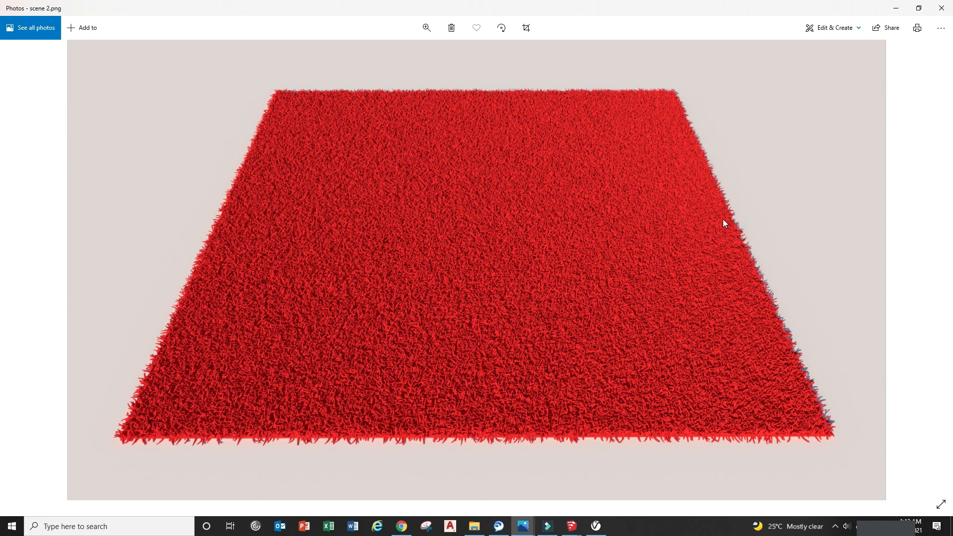
left_click(941, 28)
left_click(914, 151)
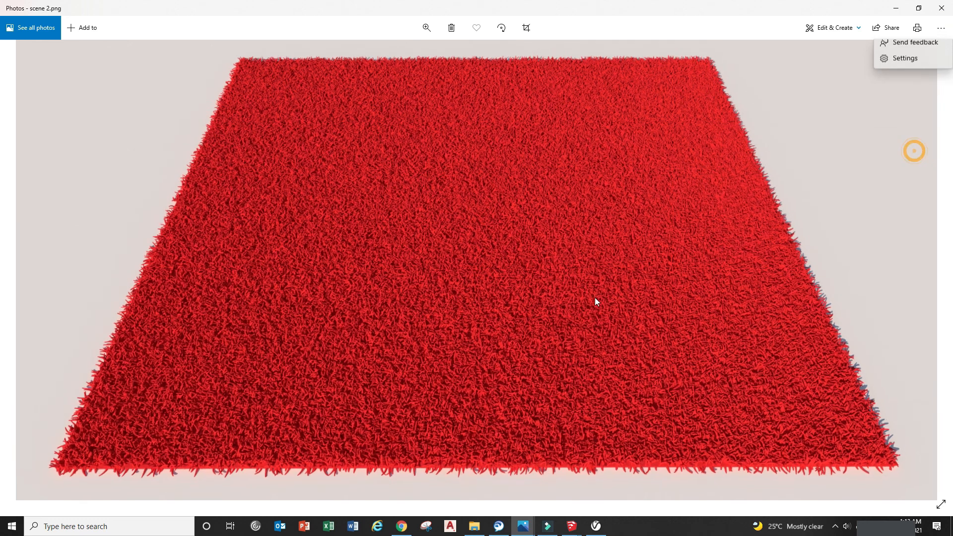
left_click_drag(565, 336, 514, 333)
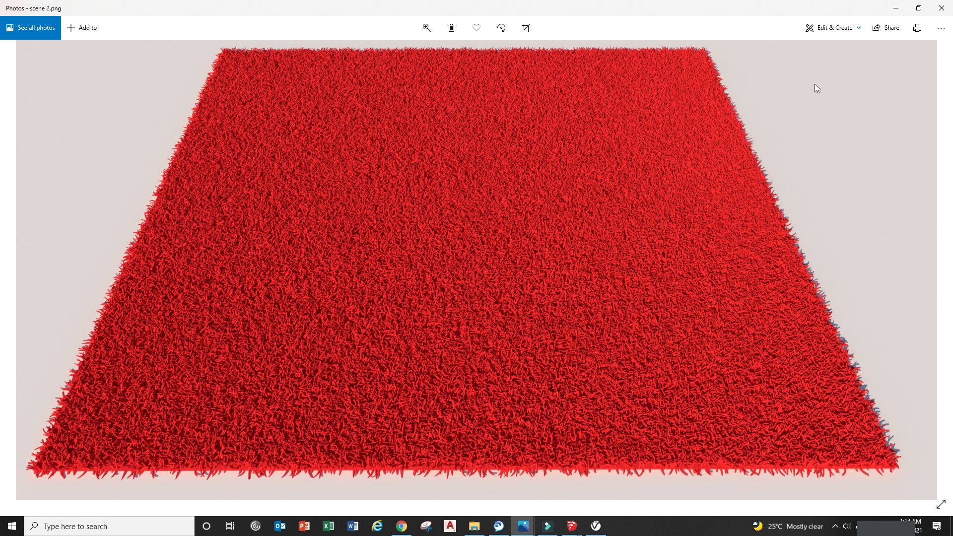
left_click(941, 8)
left_click(473, 74)
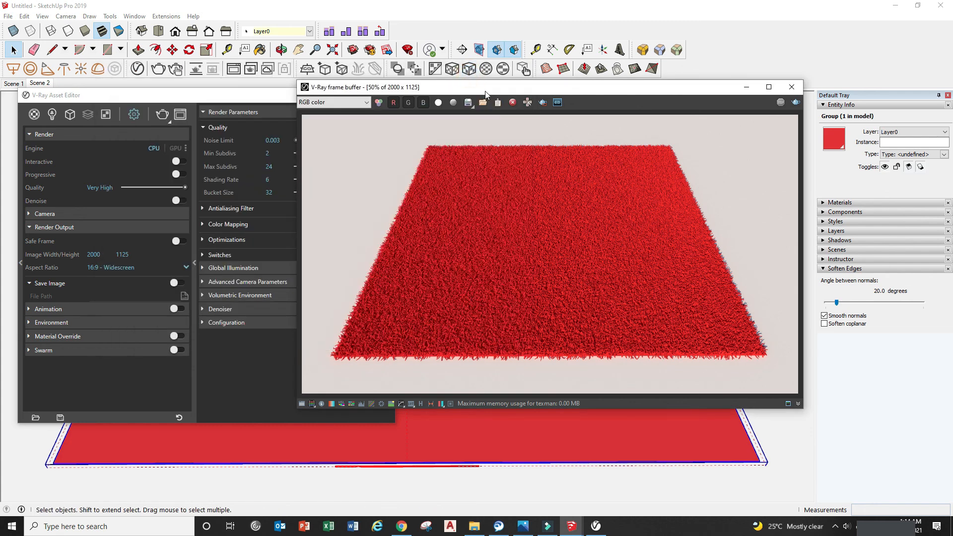
left_click_drag(486, 90, 425, 103)
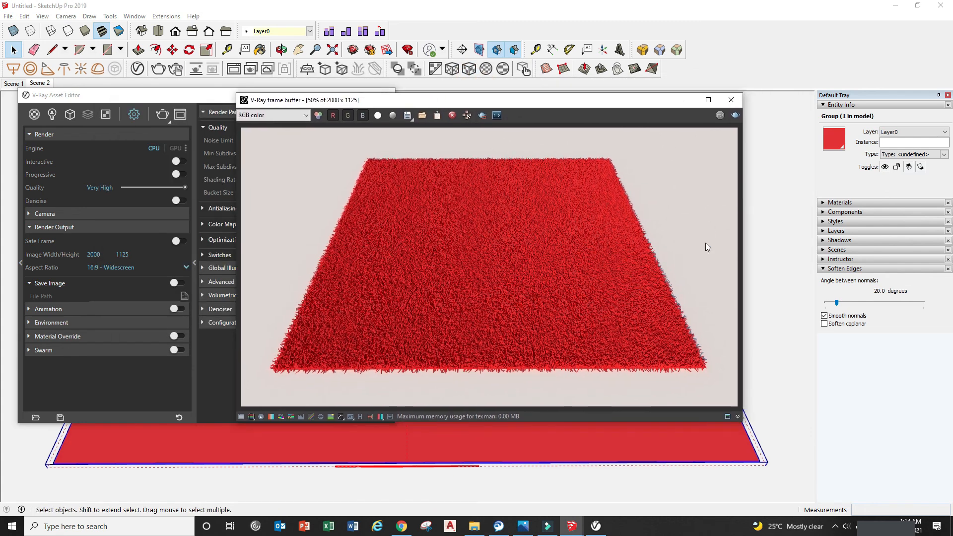